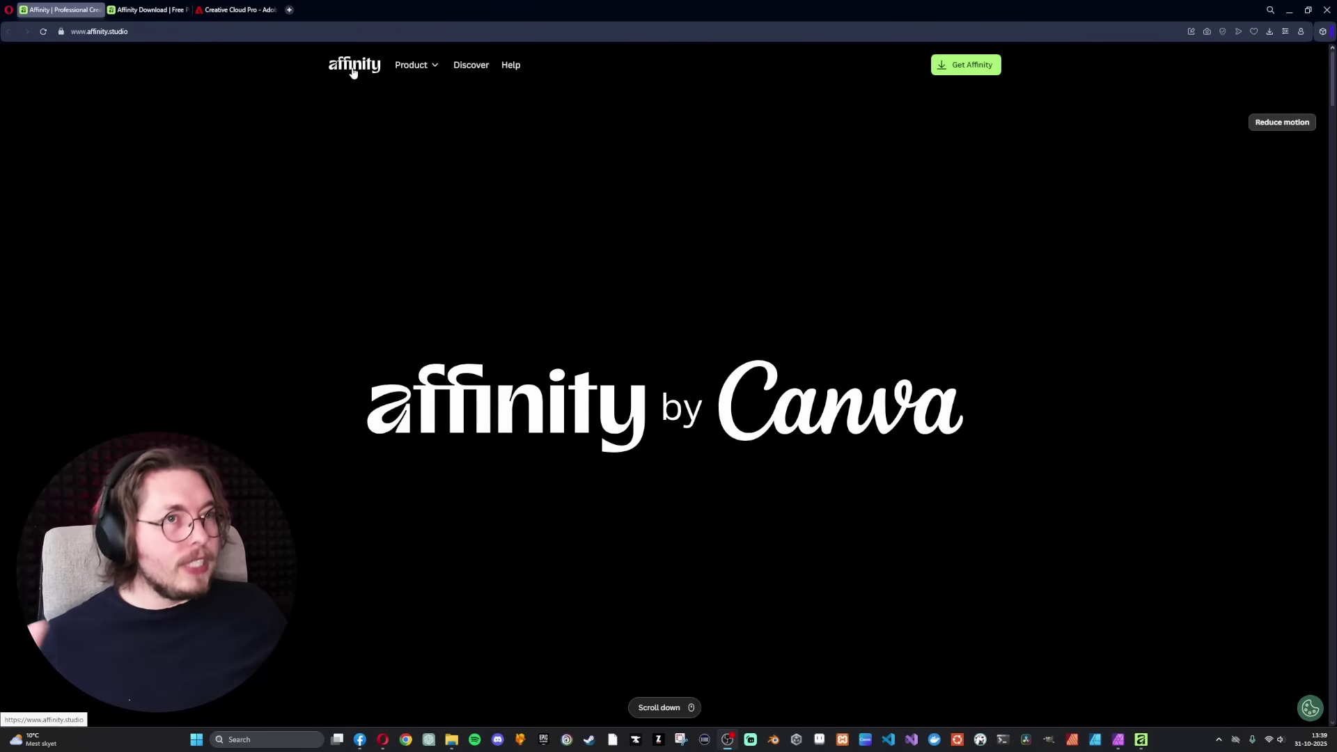
Step: Show Affinity's creative workflows list, then switch to the Adobe Creative Cloud Pro page
click(416, 67)
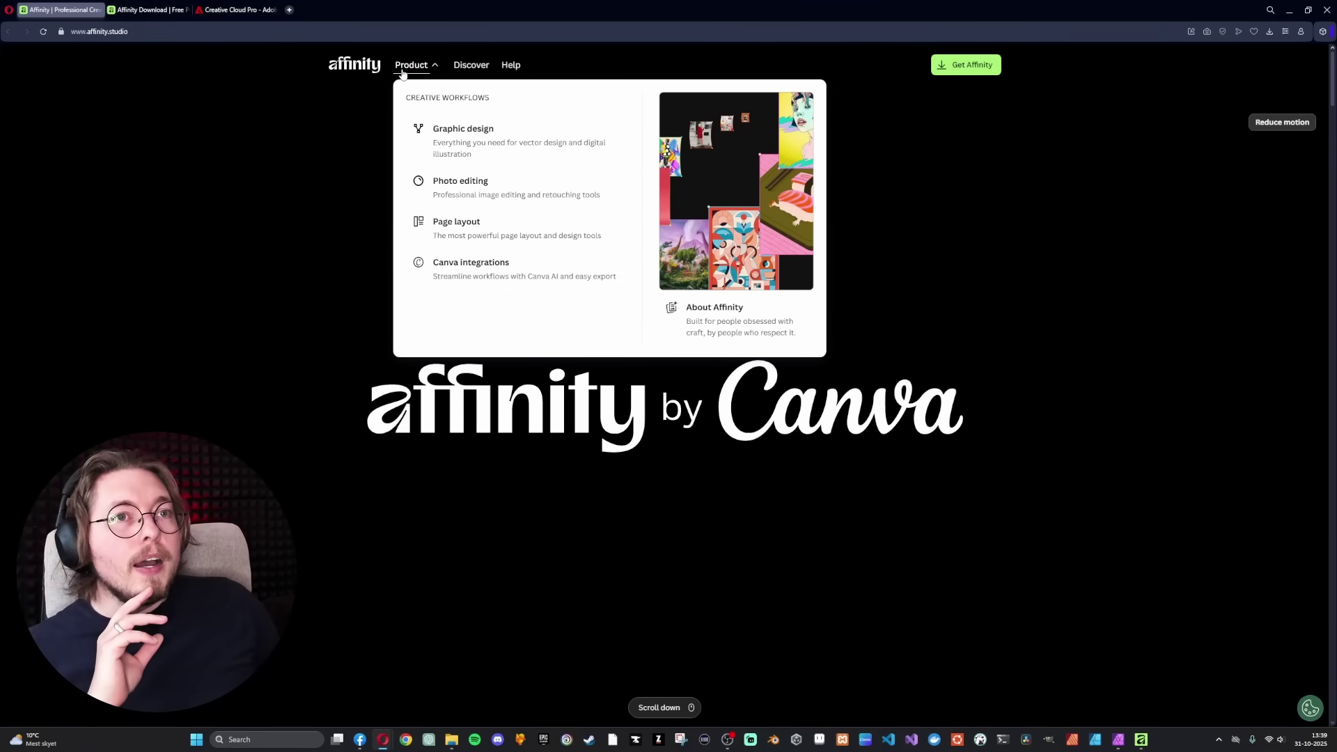
click(240, 10)
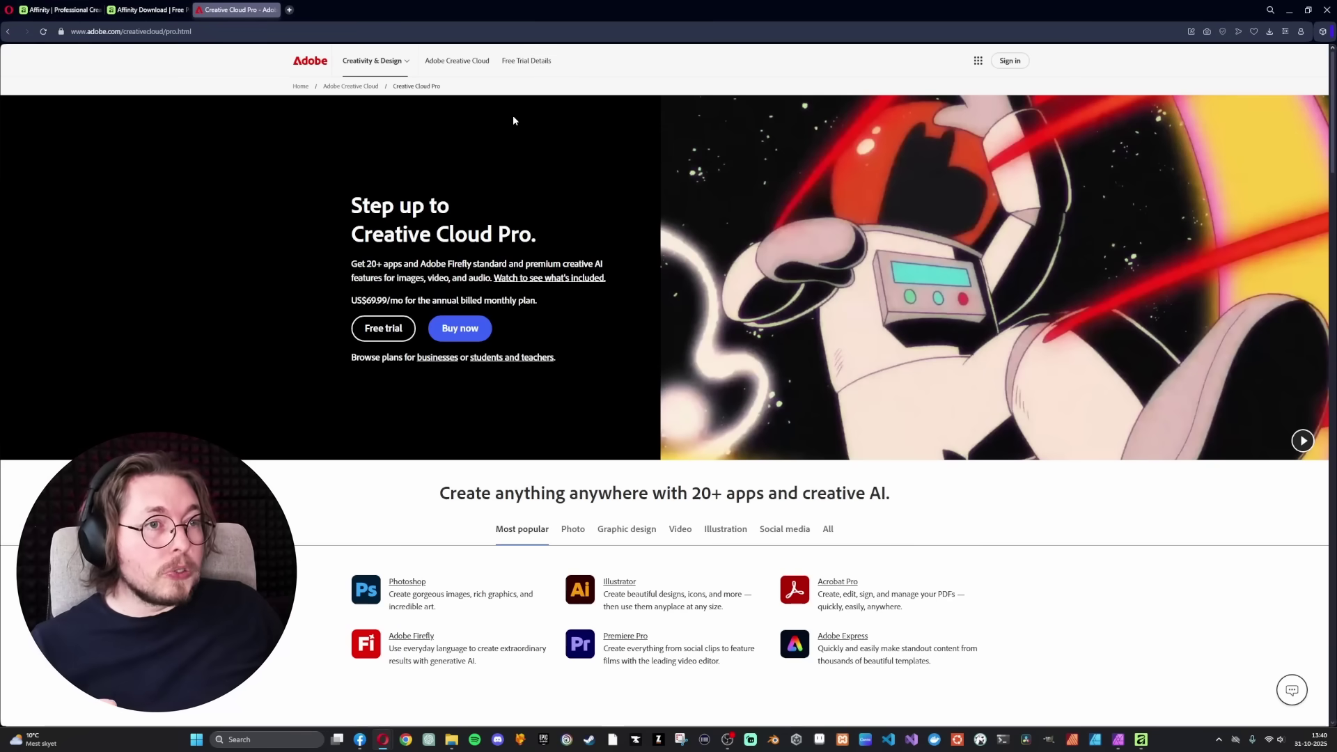
Step: Review the US$69.99/mo Creative Cloud Pro price and plans, then return to Affinity's home page
double_click(368, 301)
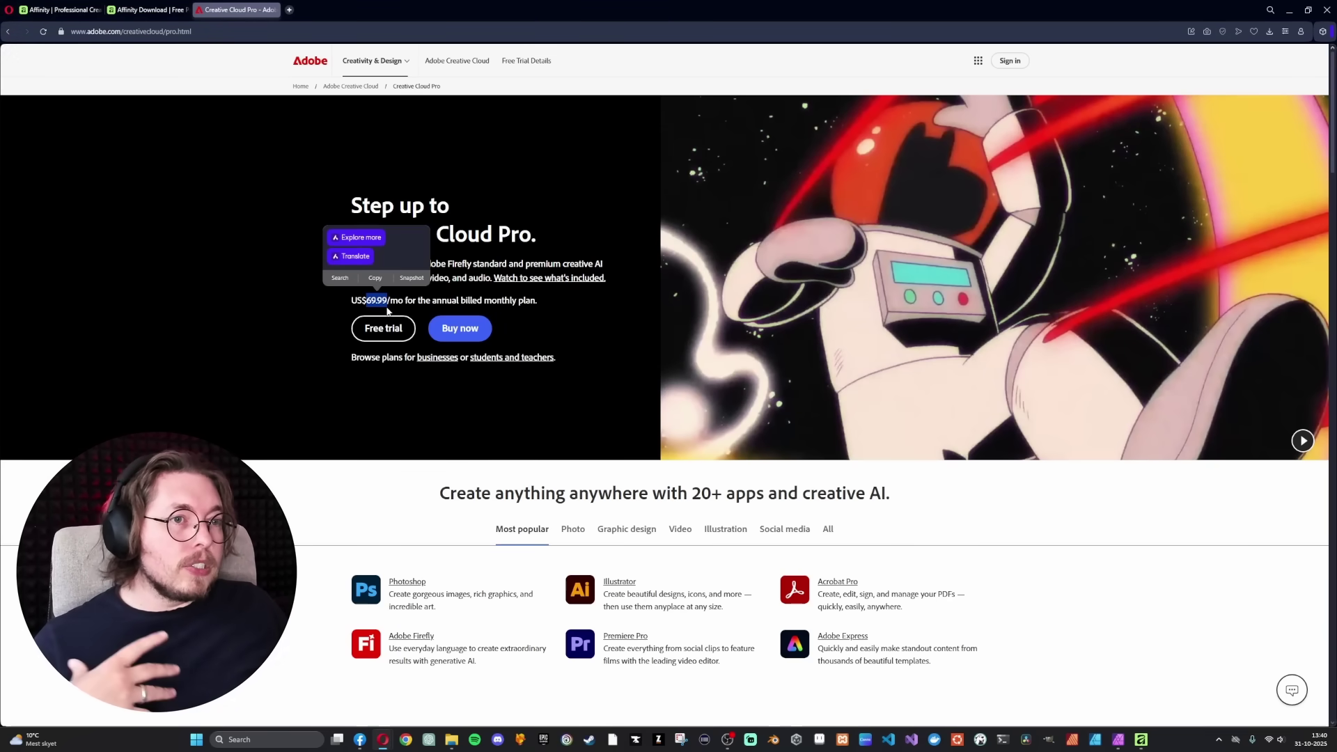
click(435, 301)
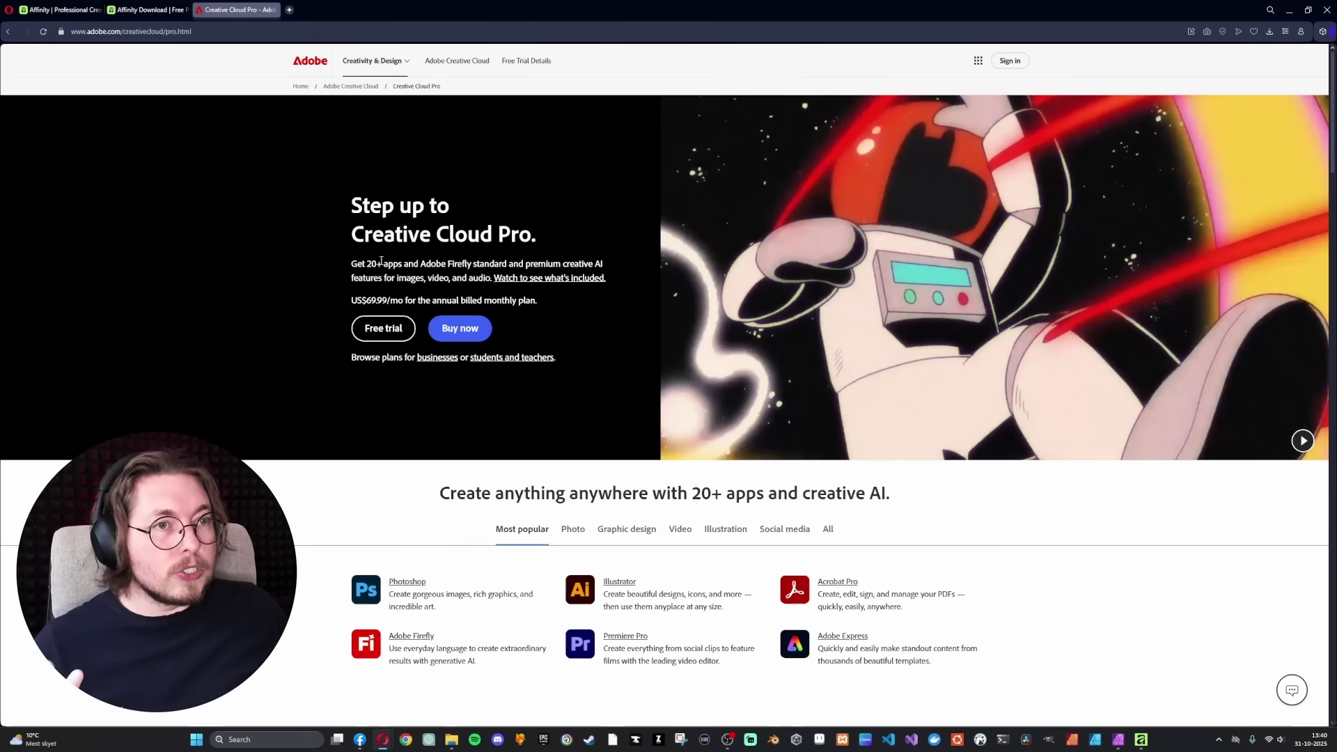
click(449, 326)
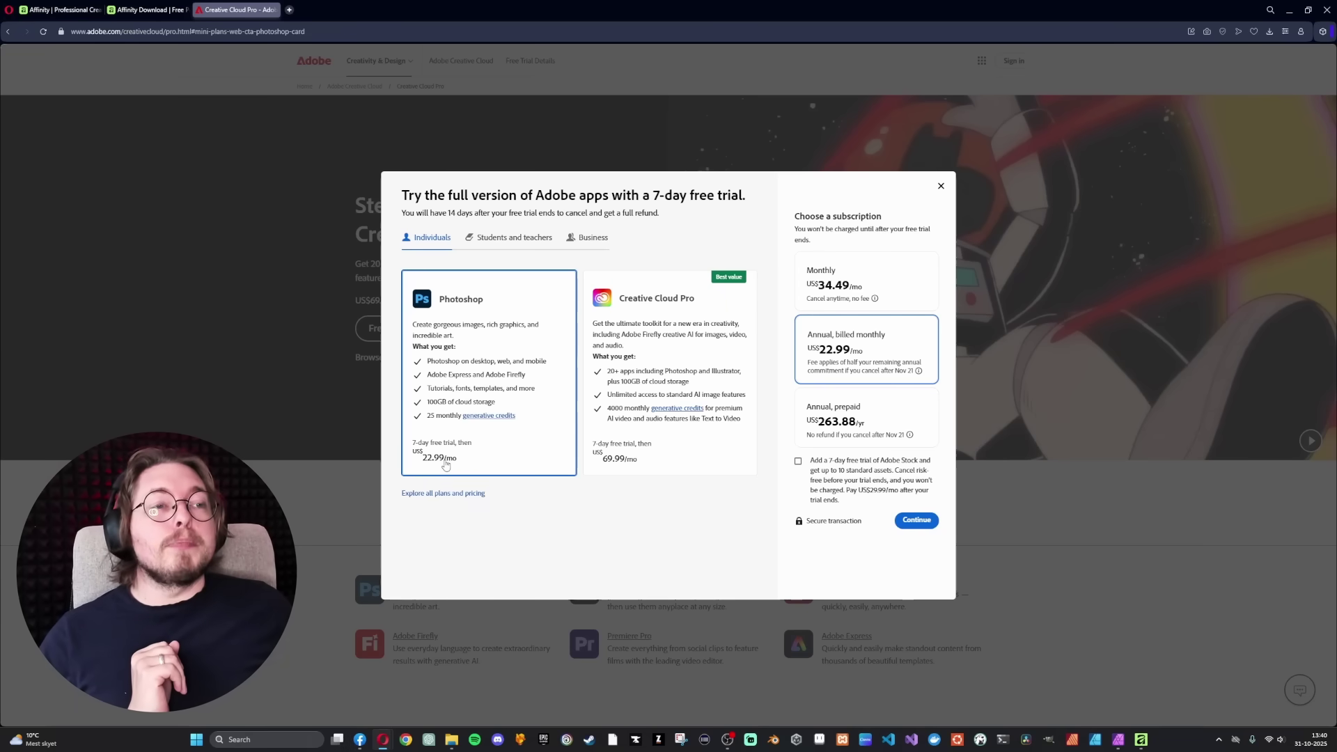
click(75, 10)
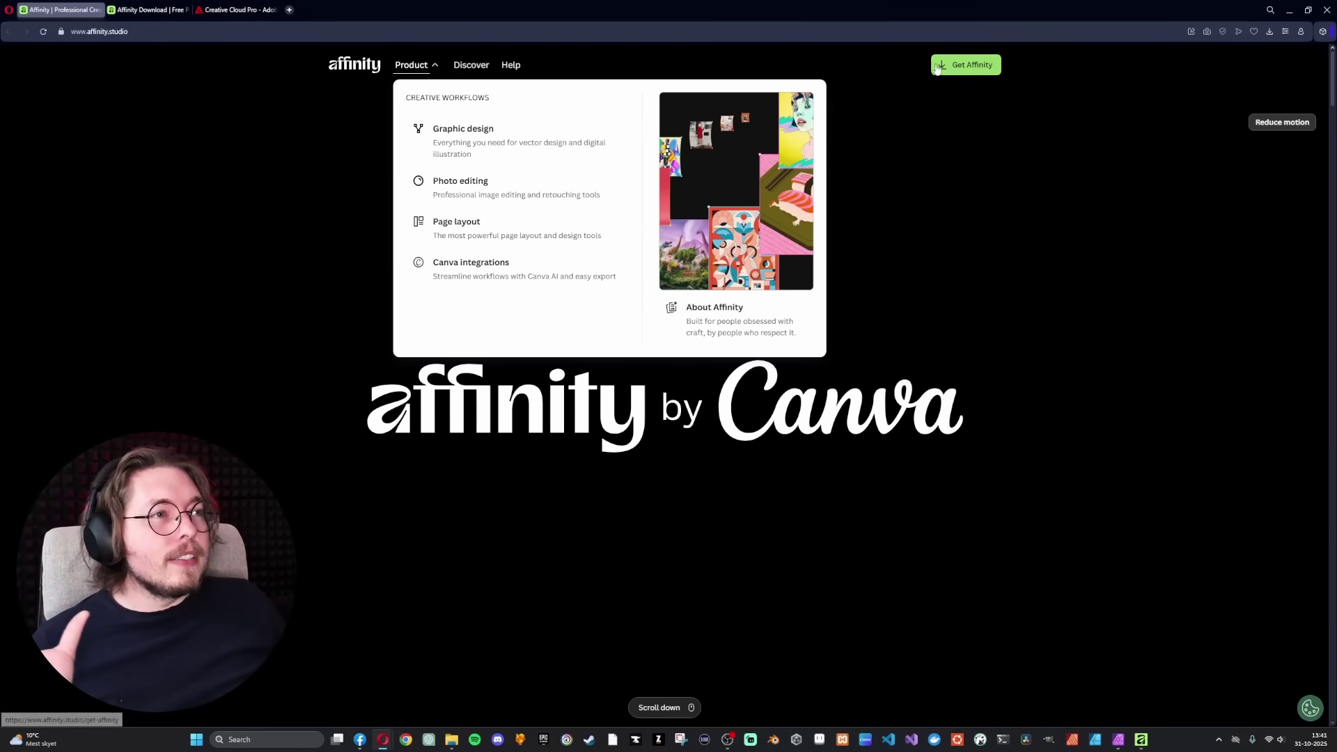
Step: Open Affinity's download page and highlight the 'Zero bucks given' sentence saying Affinity is free
click(1057, 133)
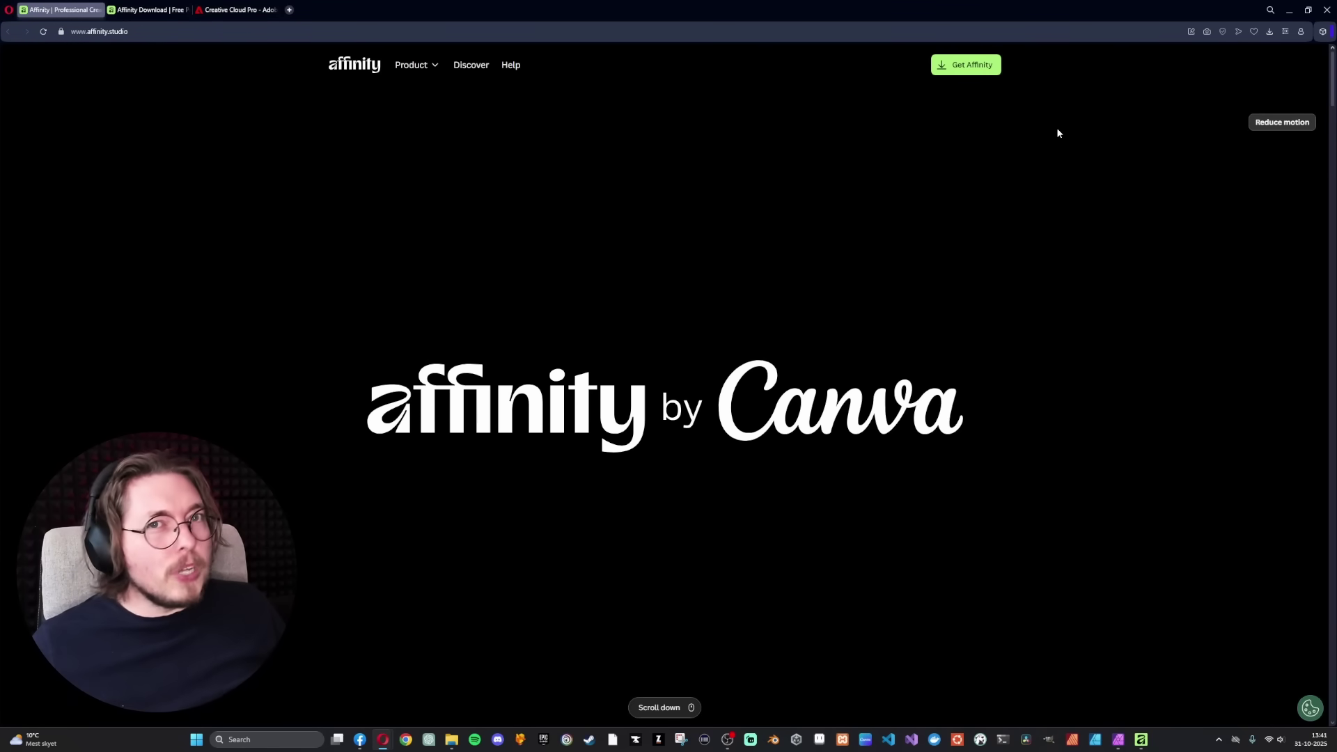
click(168, 18)
scroll(831, 298, down, 4)
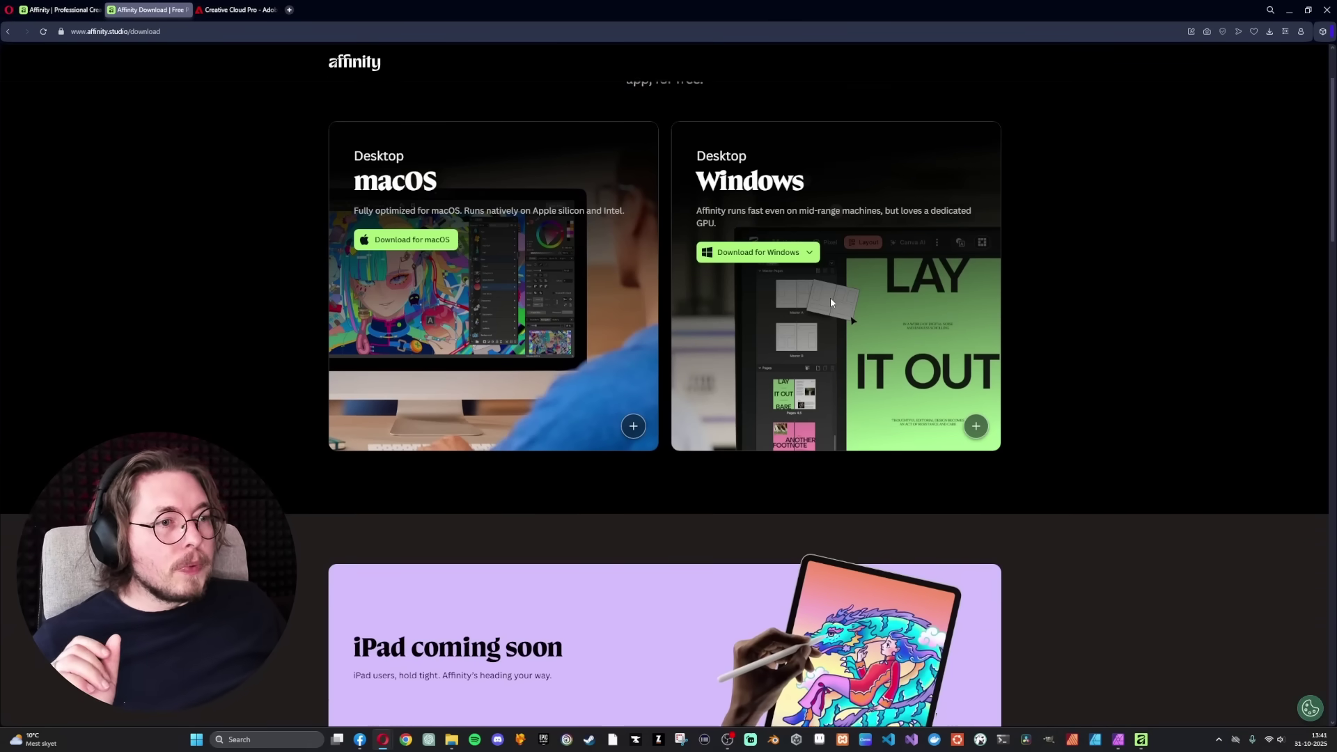
scroll(1149, 293, down, 10)
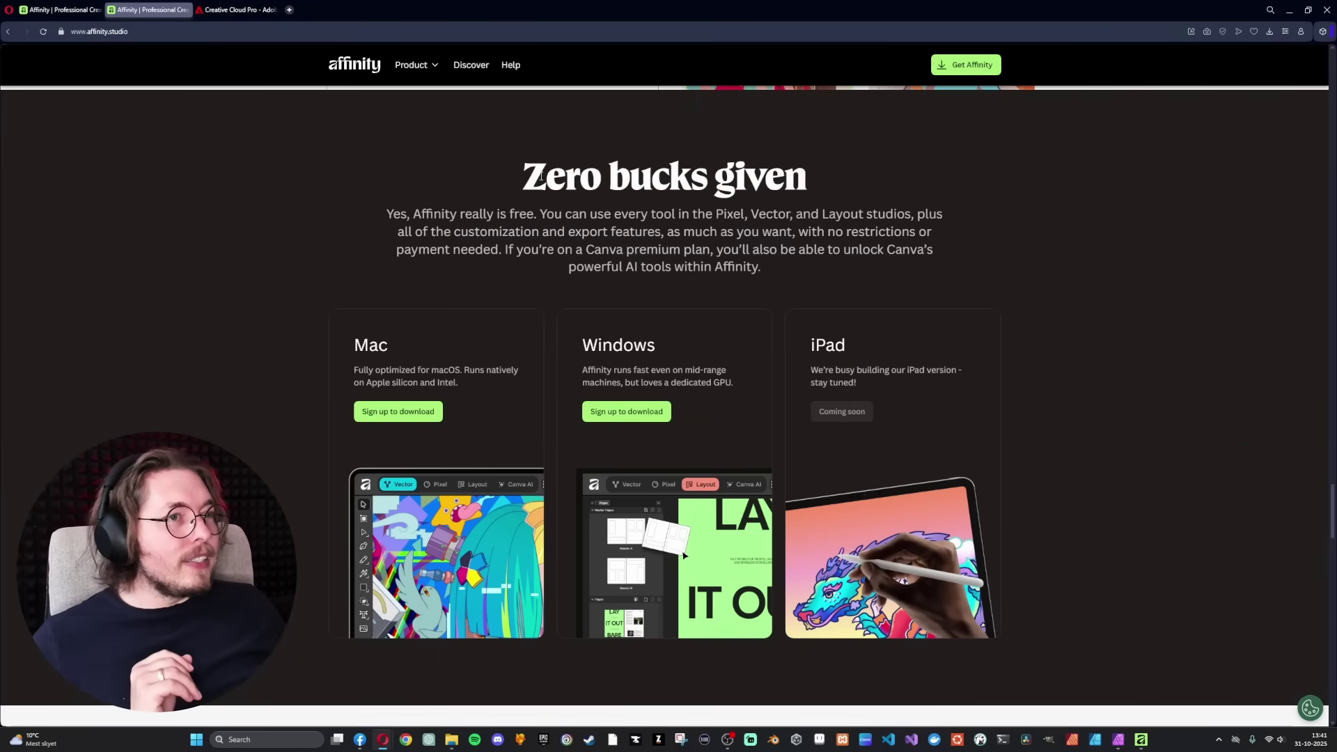
drag(521, 166, 820, 158)
drag(392, 214, 912, 213)
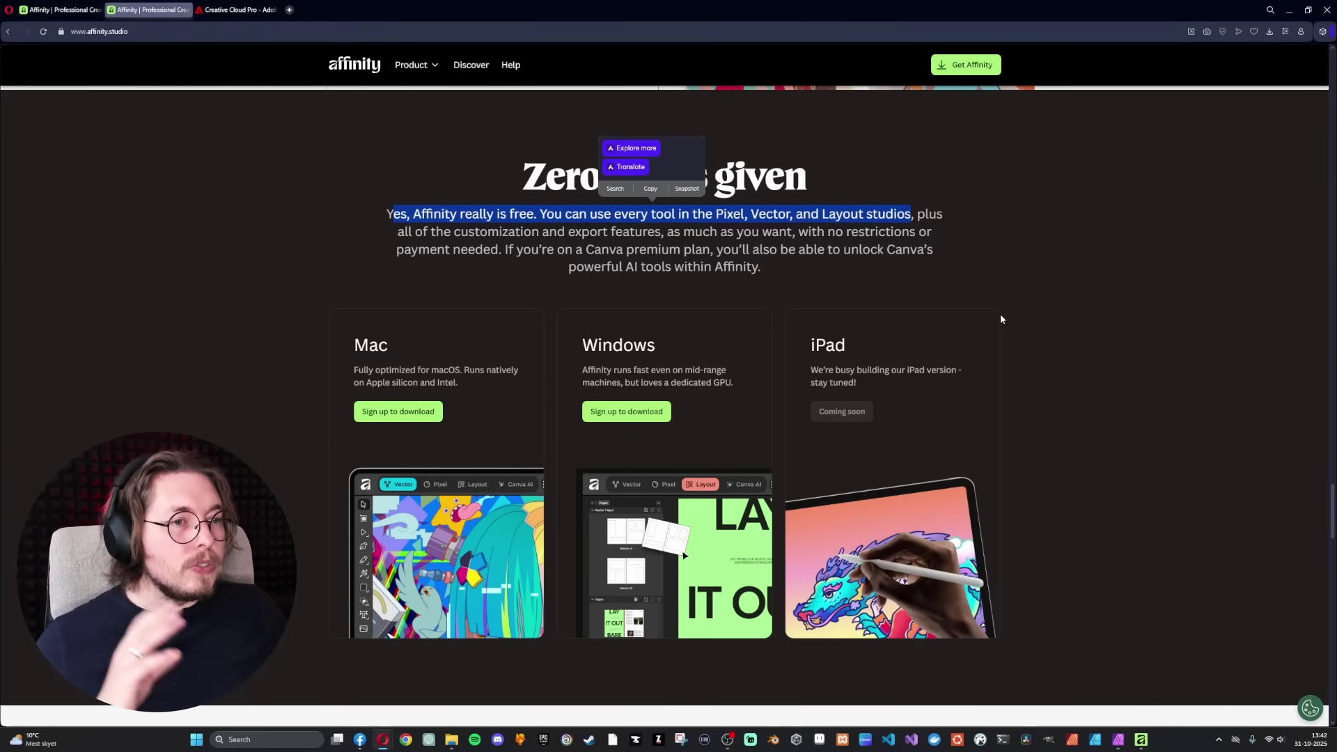
Step: Clear the text highlight and bring up Affinity Photo 2's blank 1920 × 1080 px document
click(976, 257)
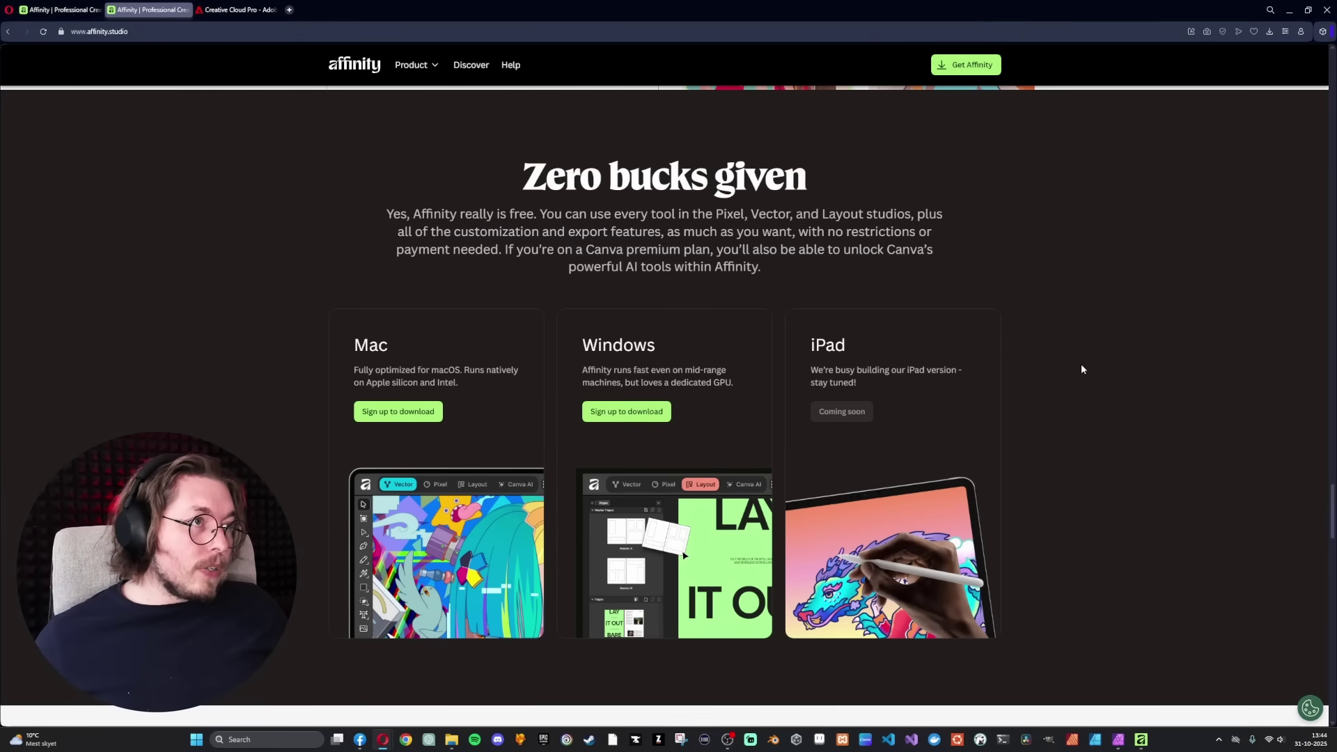
click(1118, 739)
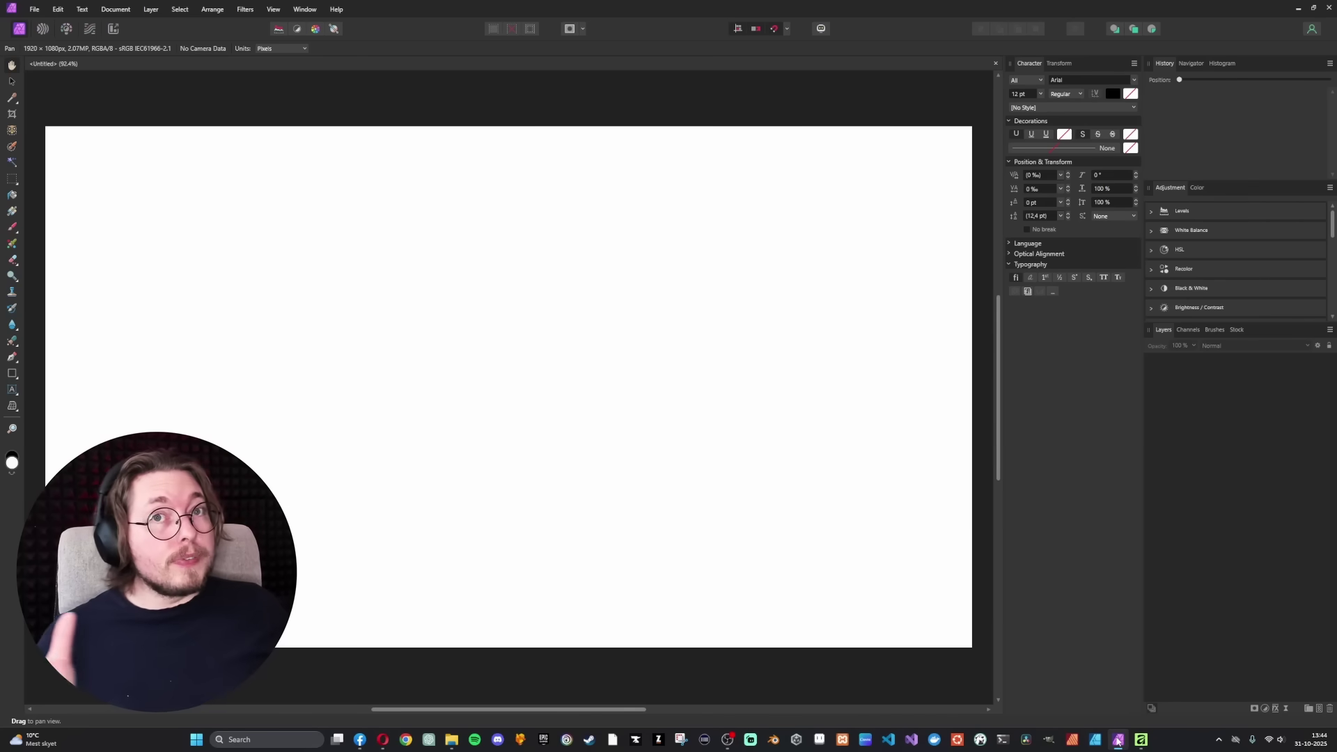
mouse_move(1117, 744)
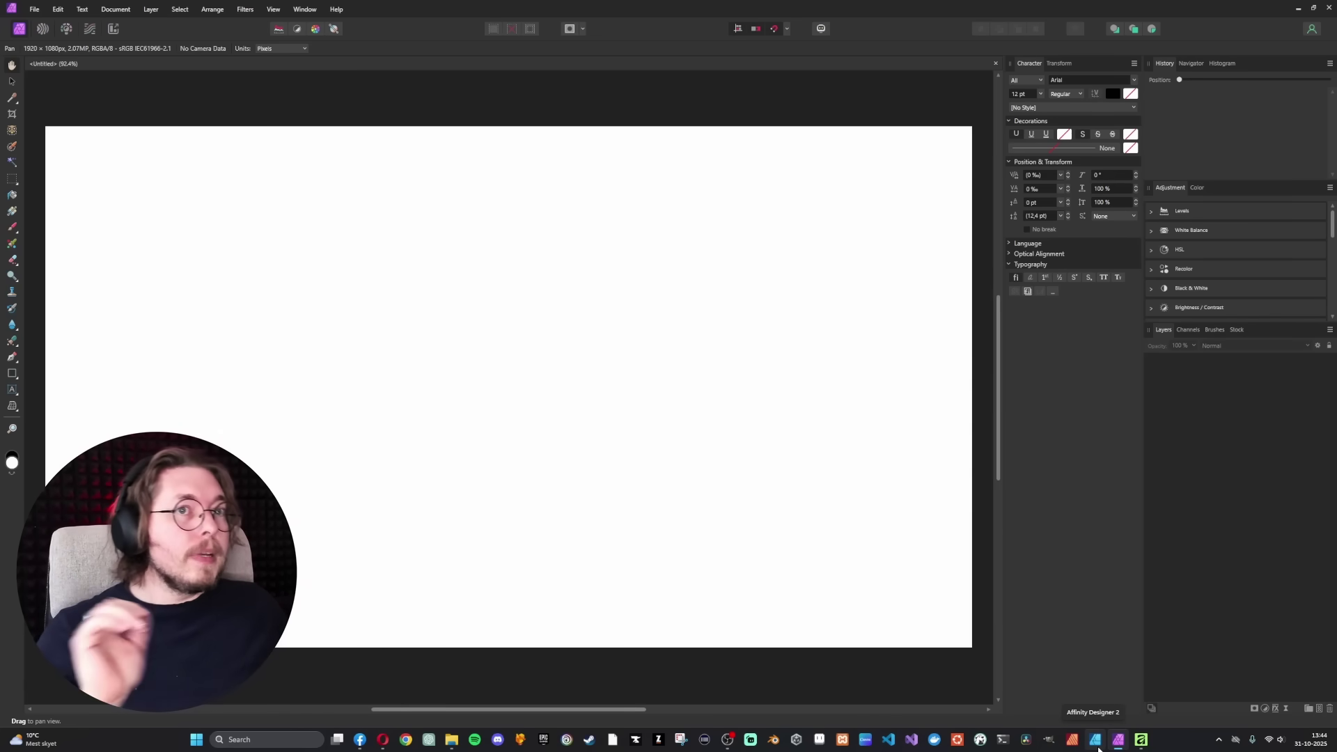
Step: Bring the new Affinity app forward and cycle through its Vector and Layout studios, ending in Pixel
click(1140, 743)
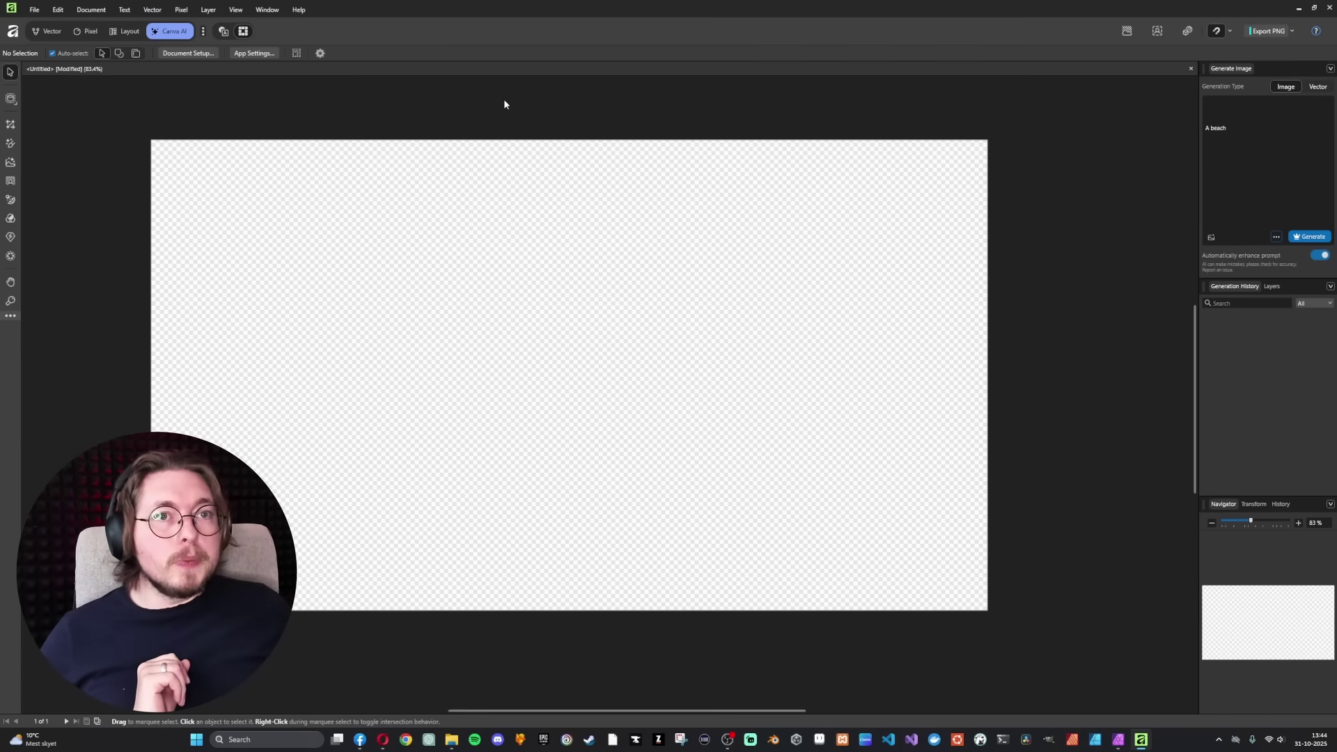
click(84, 31)
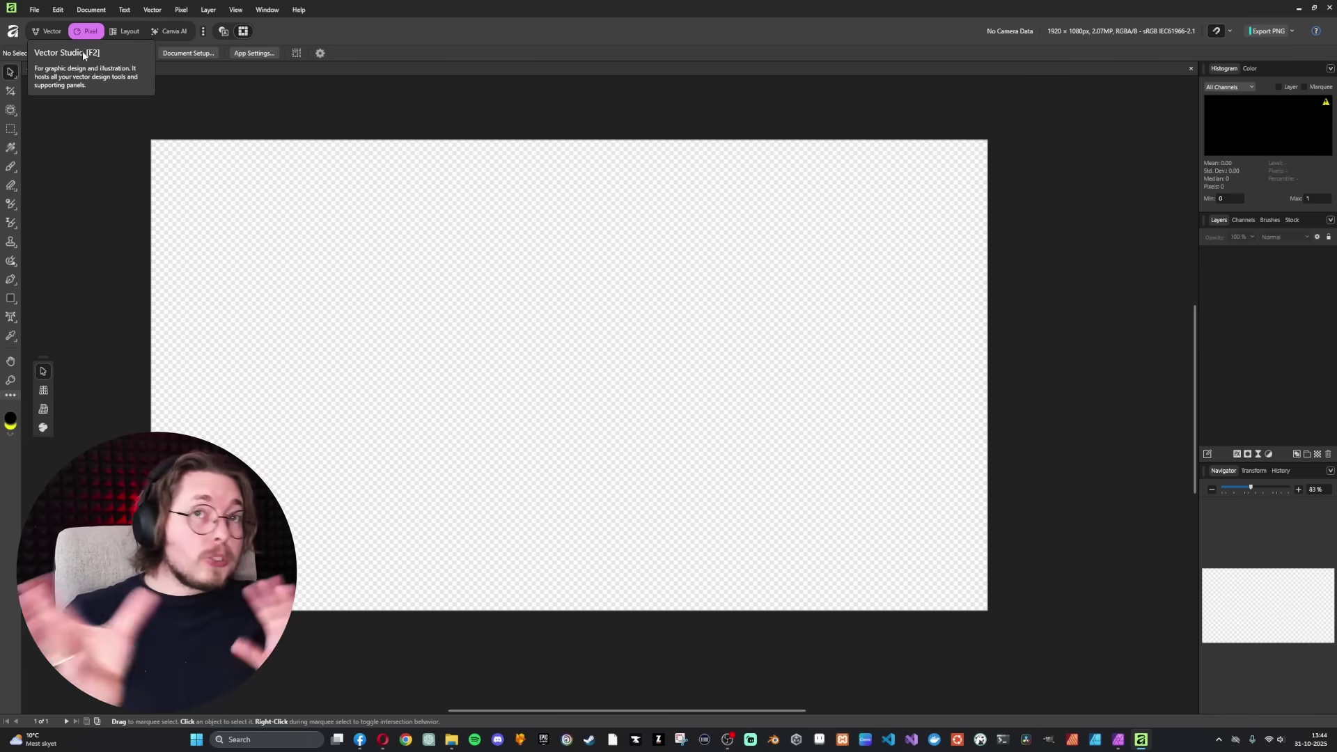
click(48, 32)
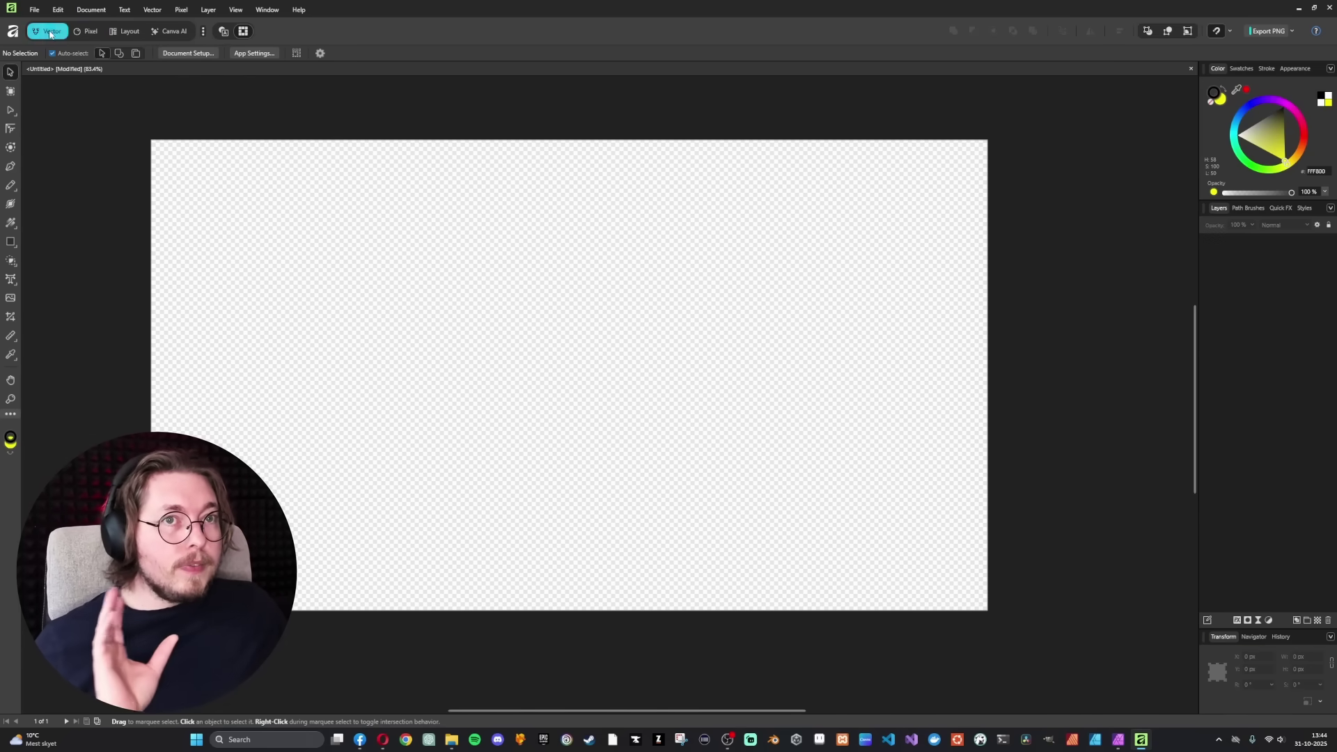
click(89, 32)
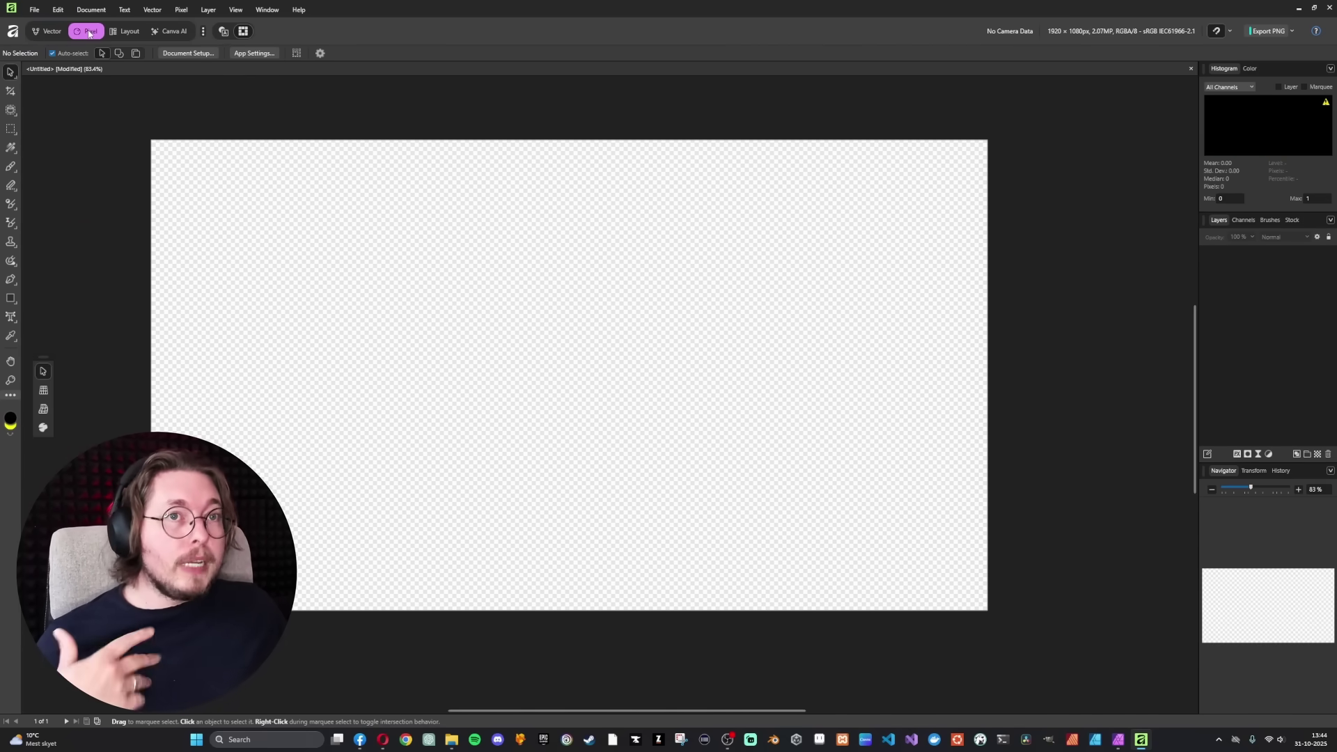
click(130, 32)
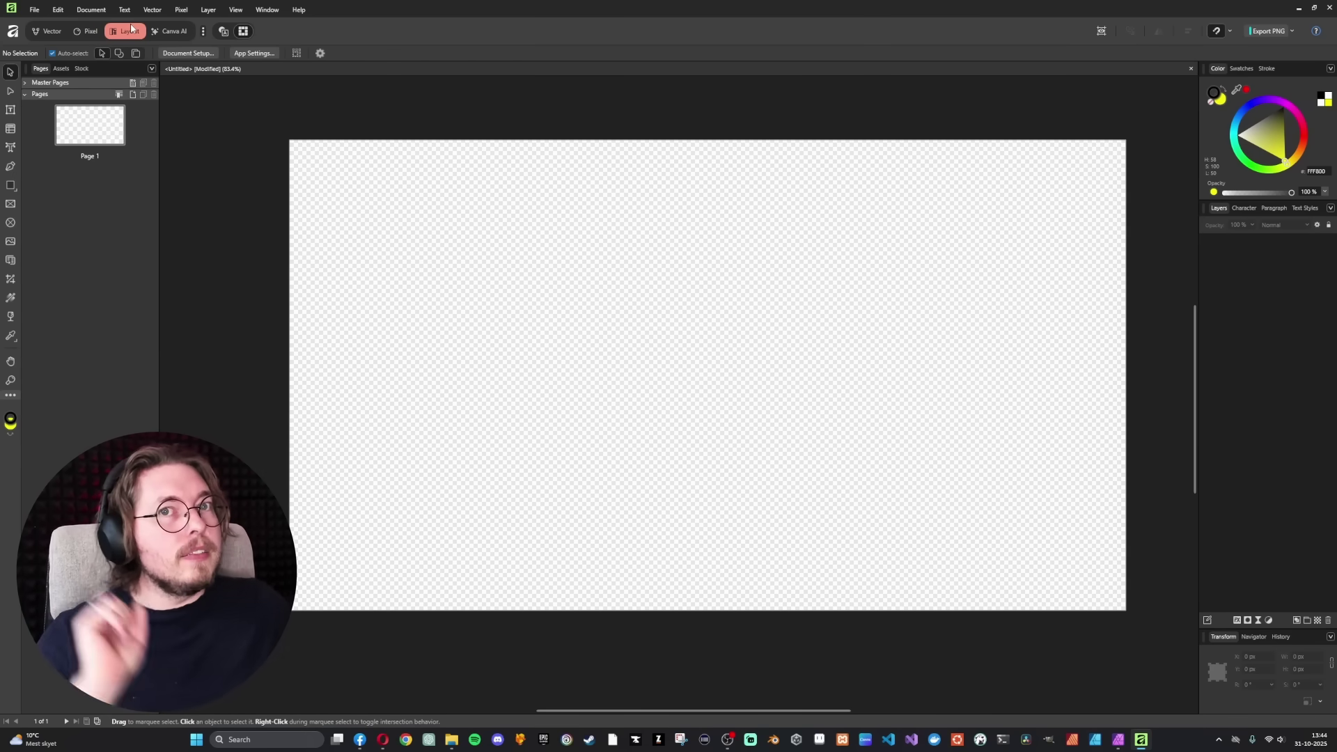
click(86, 31)
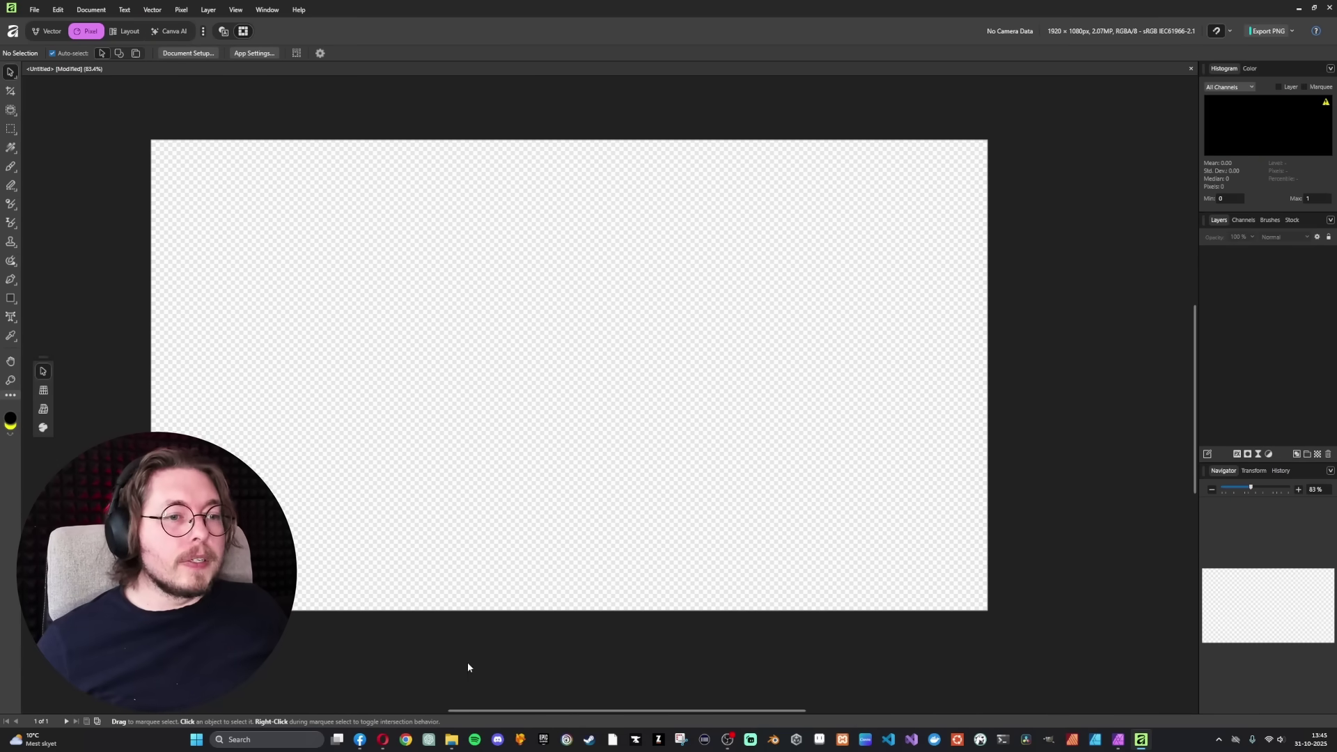
click(452, 739)
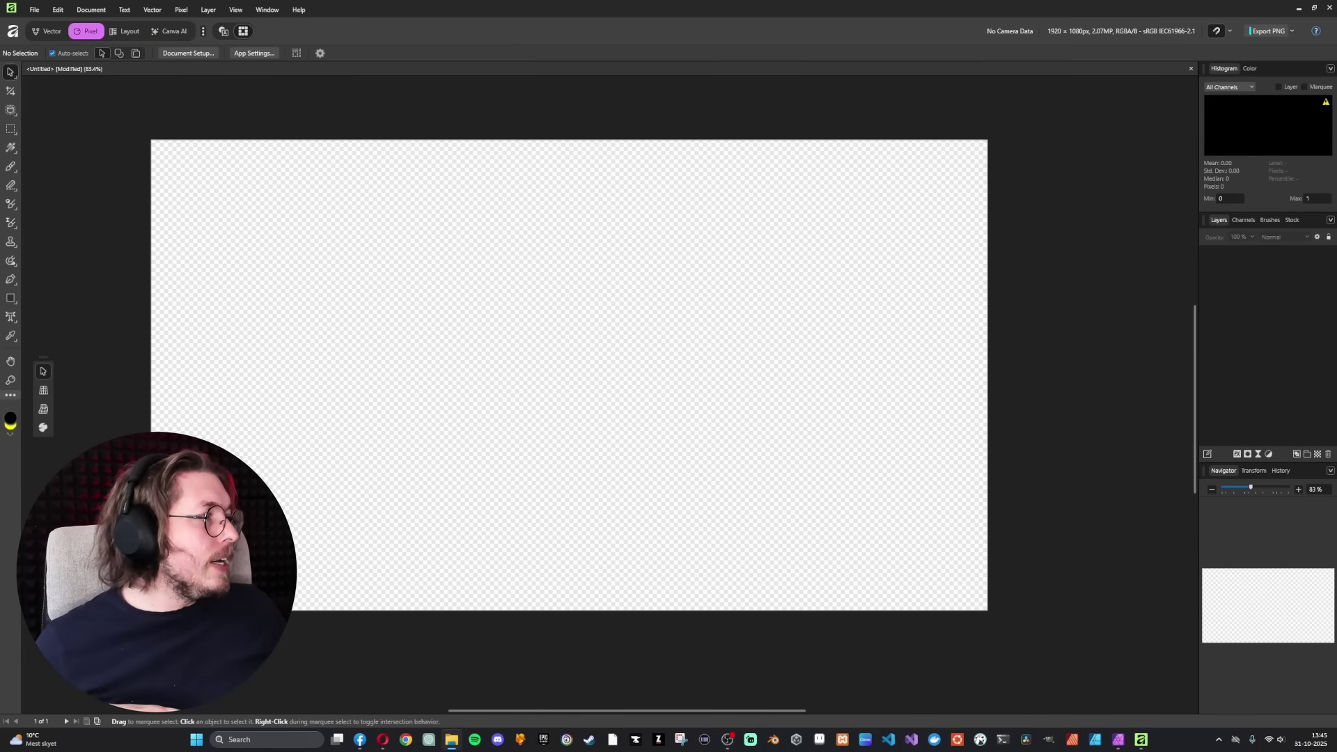
Step: Place the Halloween moon-and-pumpkins image on the canvas and add a Brightness and Contrast adjustment
drag(531, 303, 520, 305)
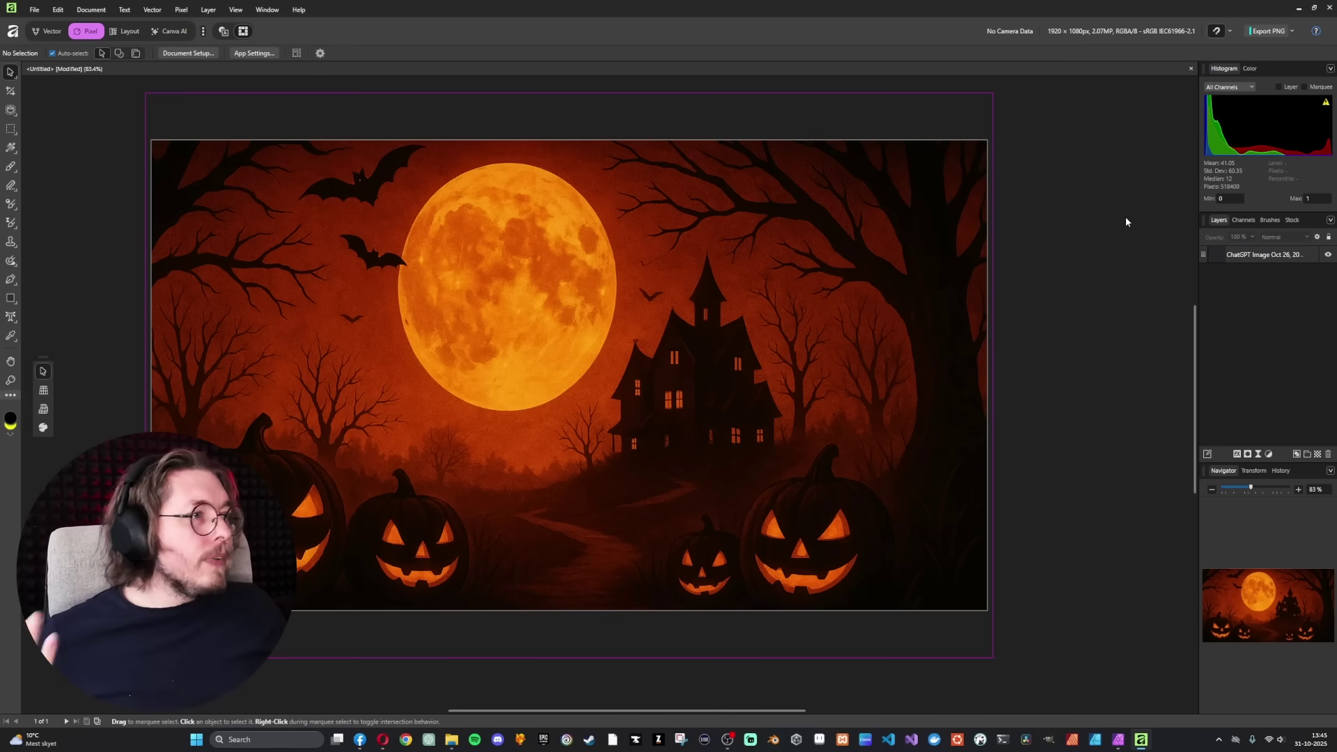
click(1268, 454)
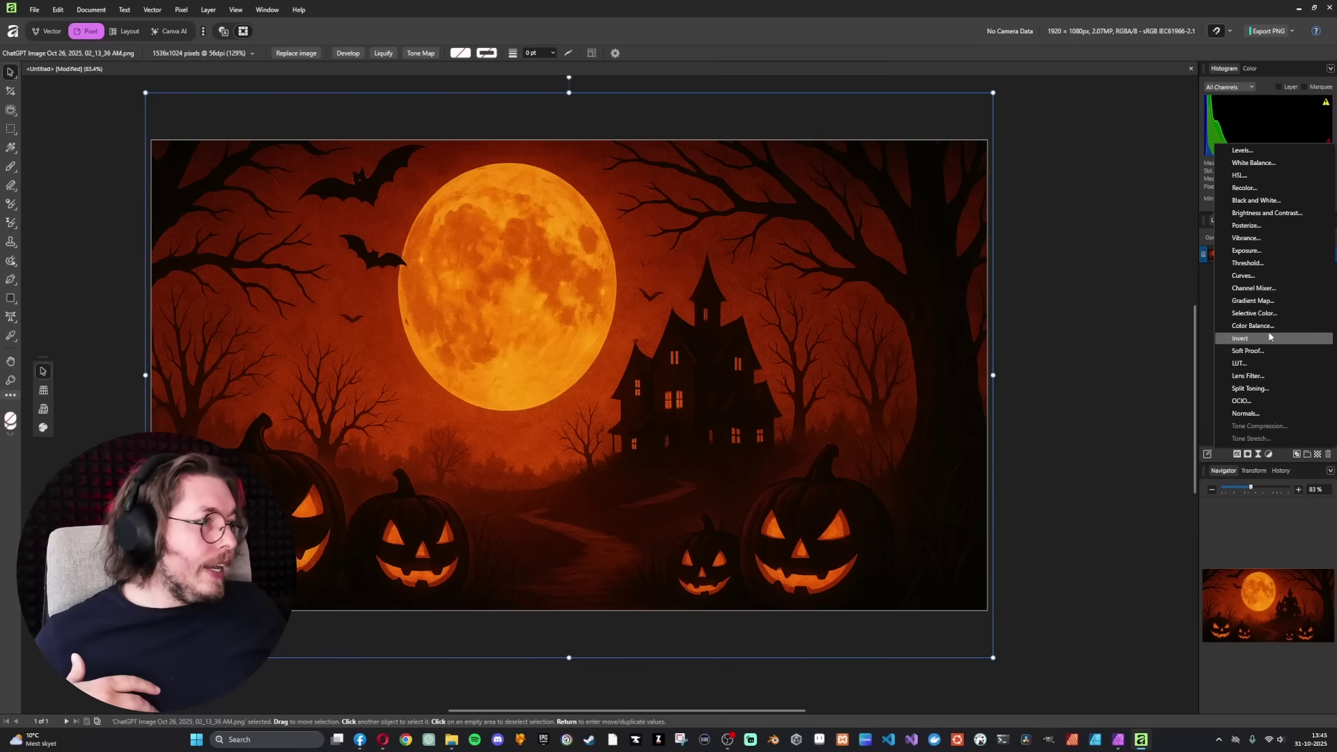
click(1267, 213)
Step: Nest the adjustment inside the image layer and set brightness 55%, contrast 45%
mouse_move(1274, 263)
mouse_down()
mouse_move(1268, 273)
mouse_move(1248, 258)
mouse_up()
click(1203, 253)
double_click(1261, 271)
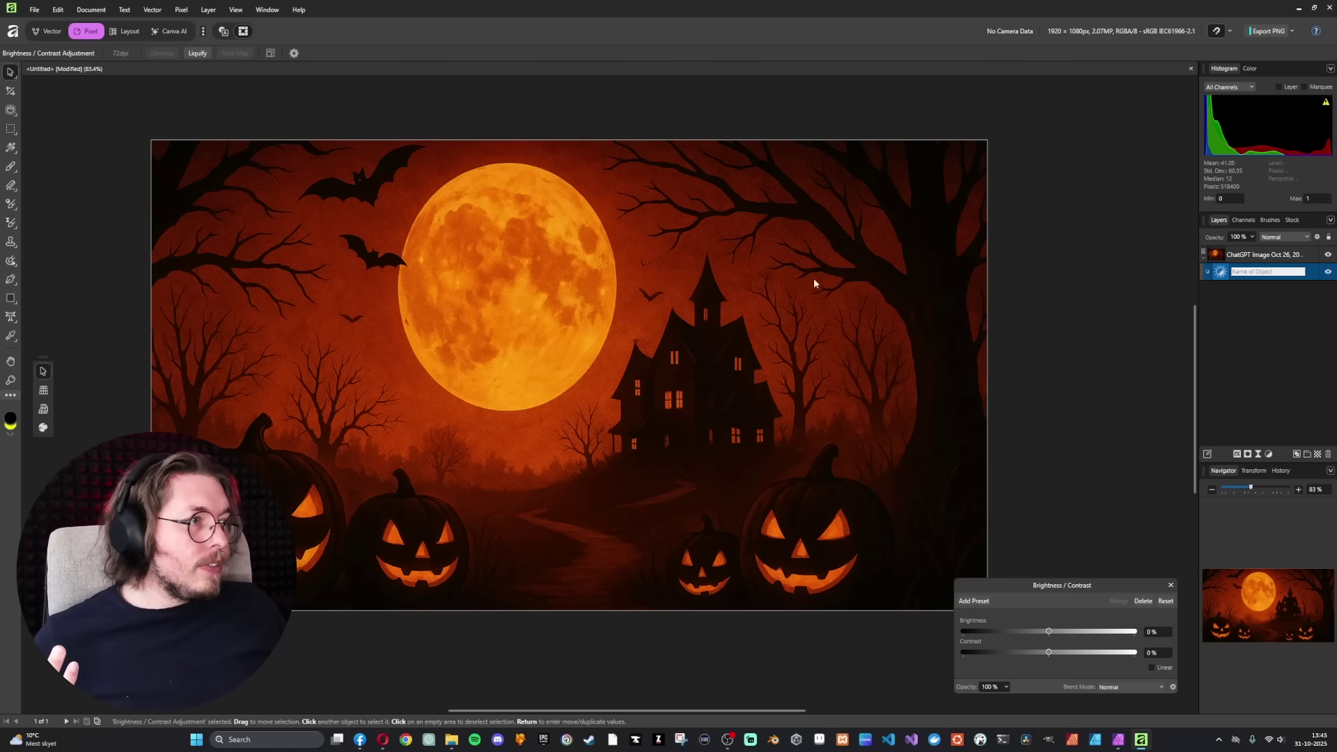
key(Escape)
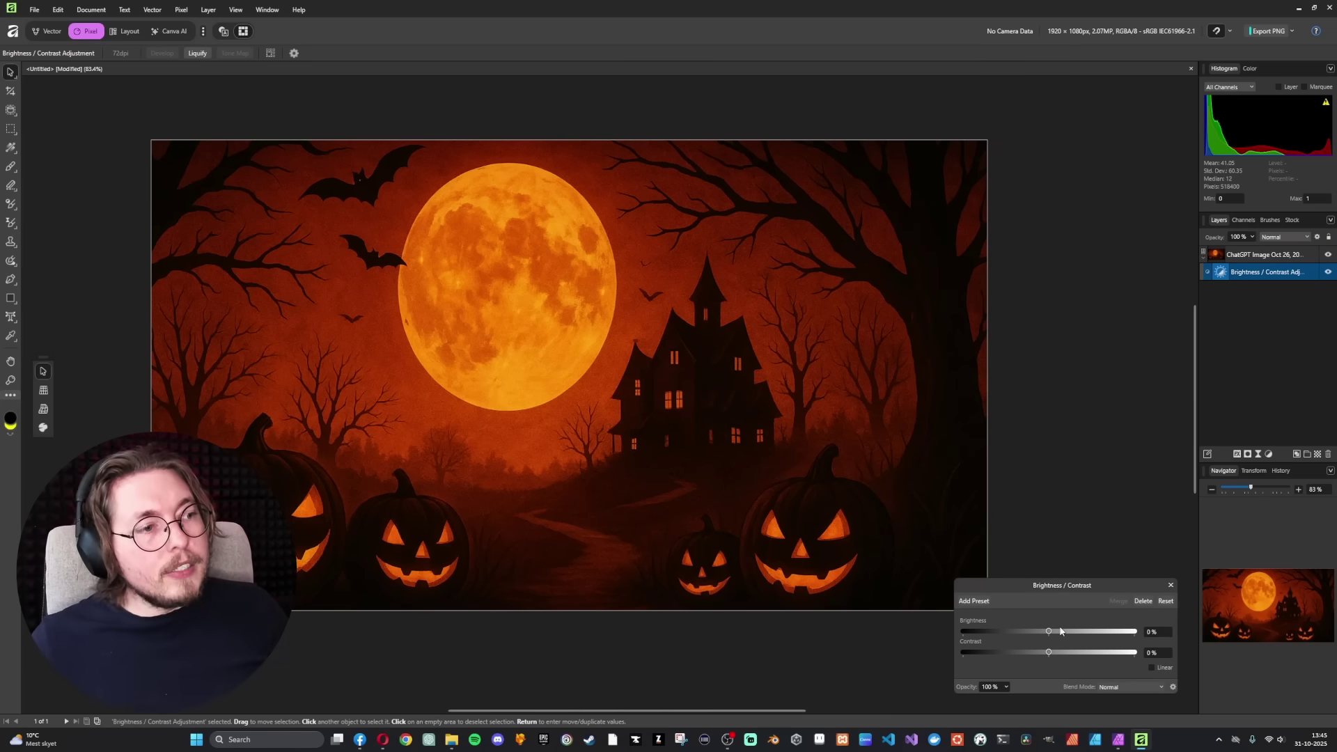
drag(1055, 632, 1090, 652)
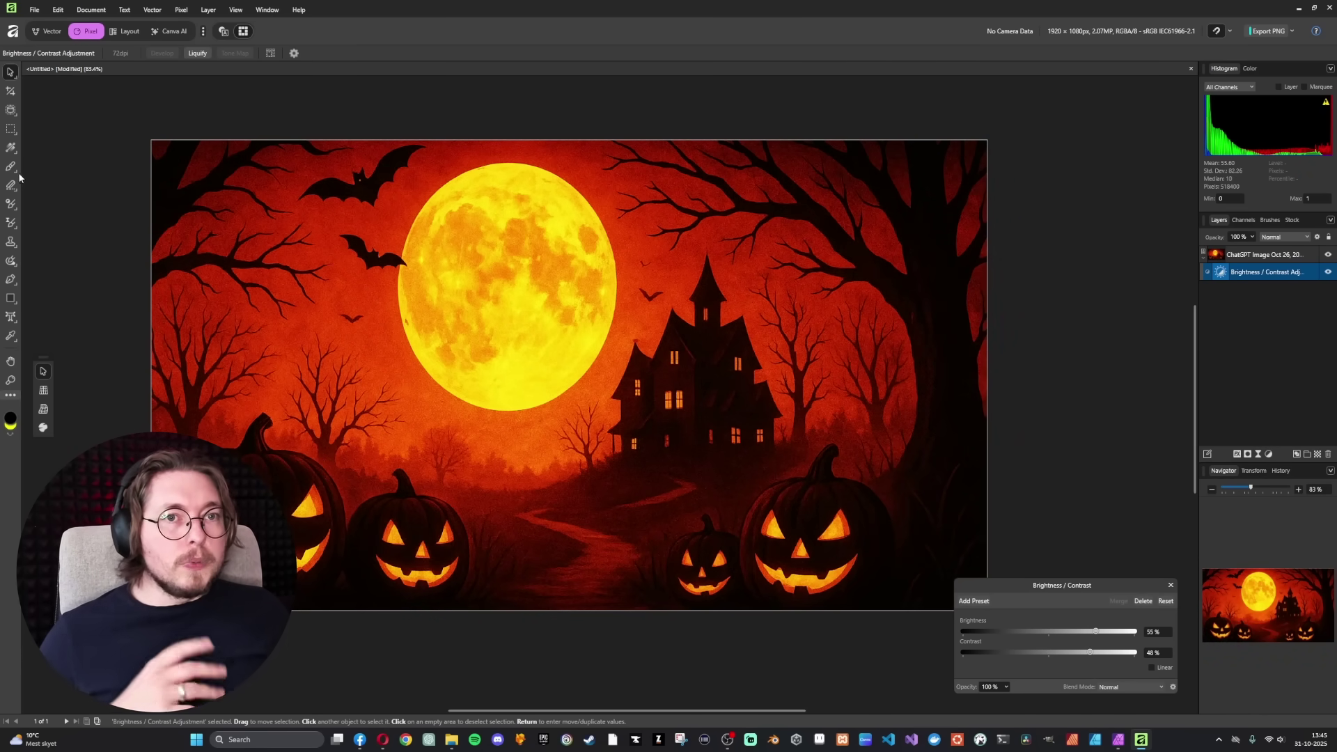
click(70, 162)
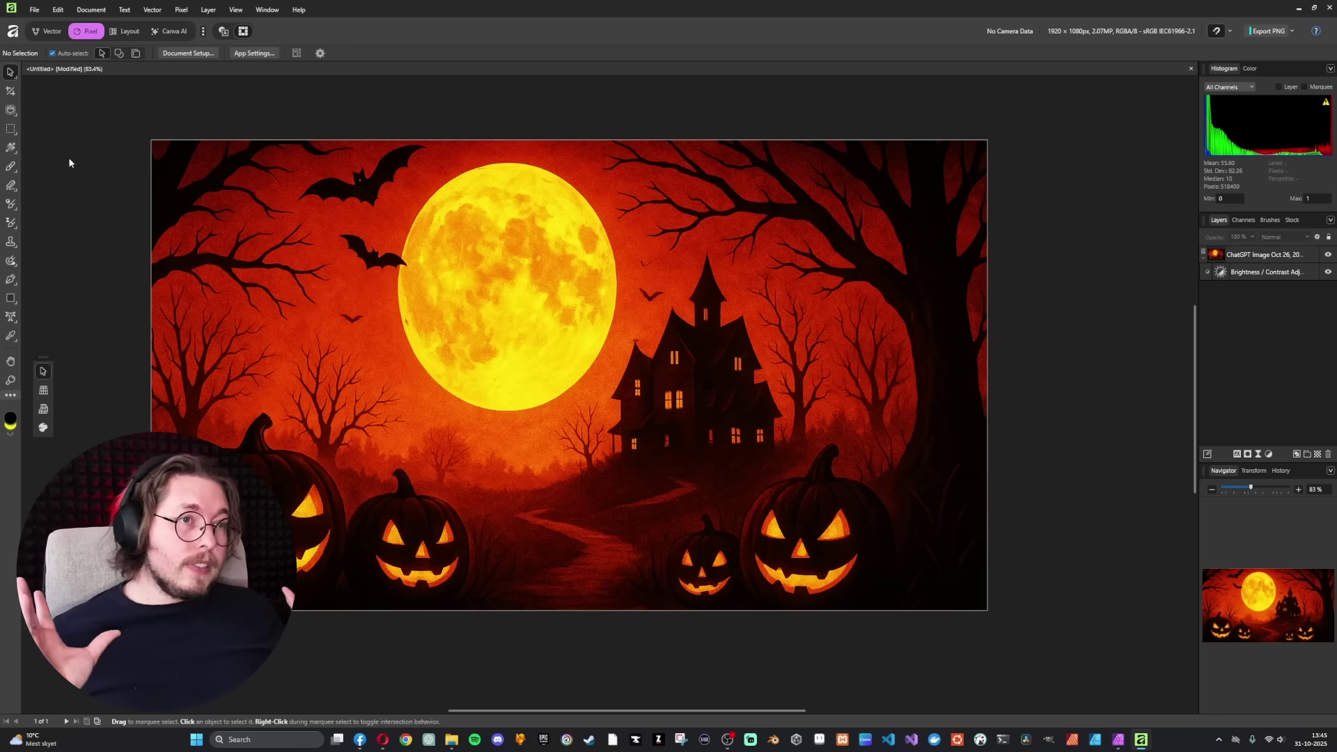
Step: Draw a closed yellow curve with the Pen tool over the lower right of the moon
click(48, 31)
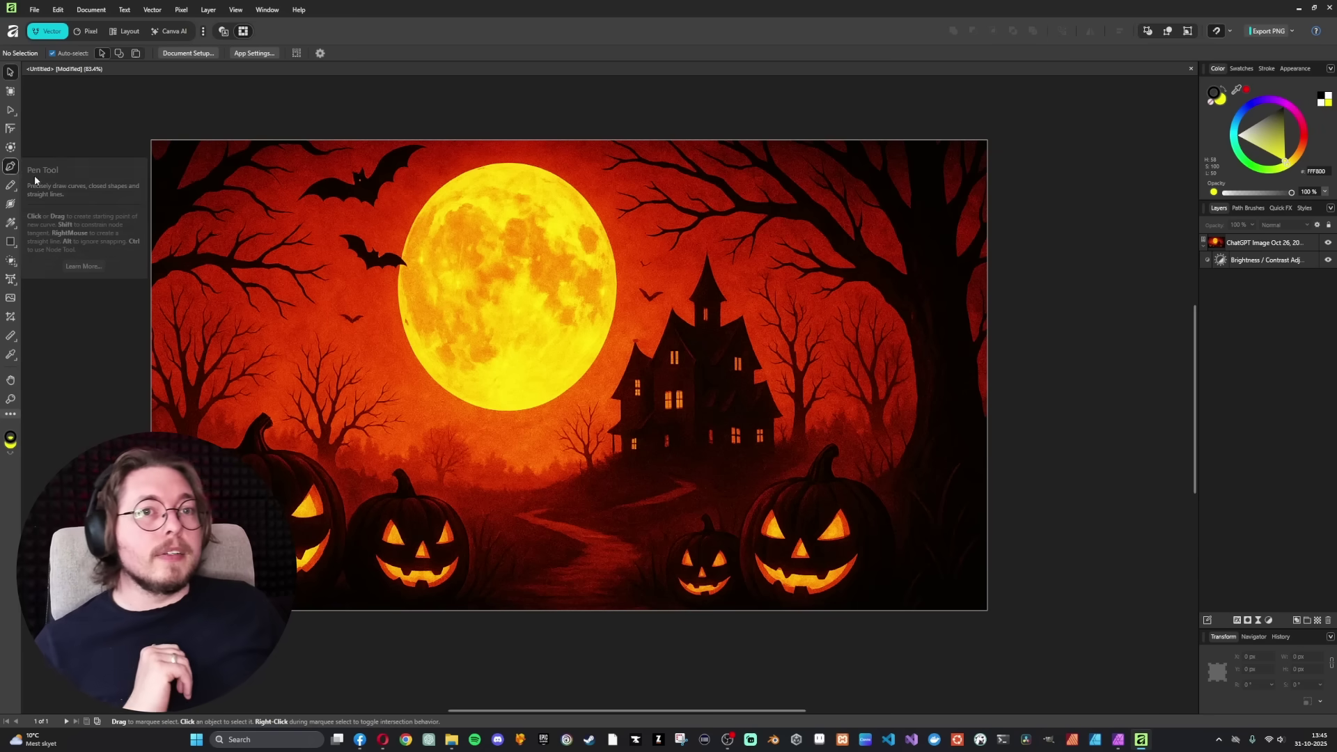
click(11, 165)
drag(541, 269, 501, 271)
drag(512, 335, 556, 369)
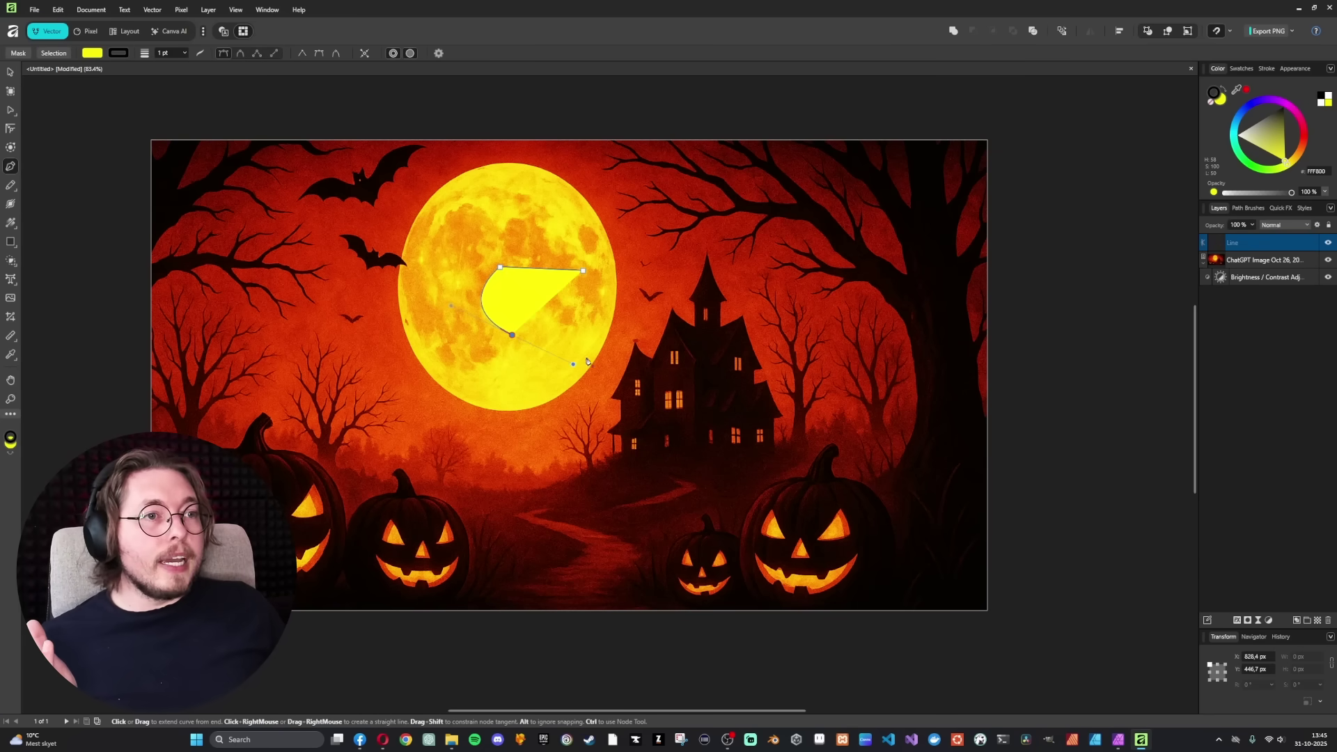
drag(632, 336, 679, 284)
drag(587, 276, 565, 277)
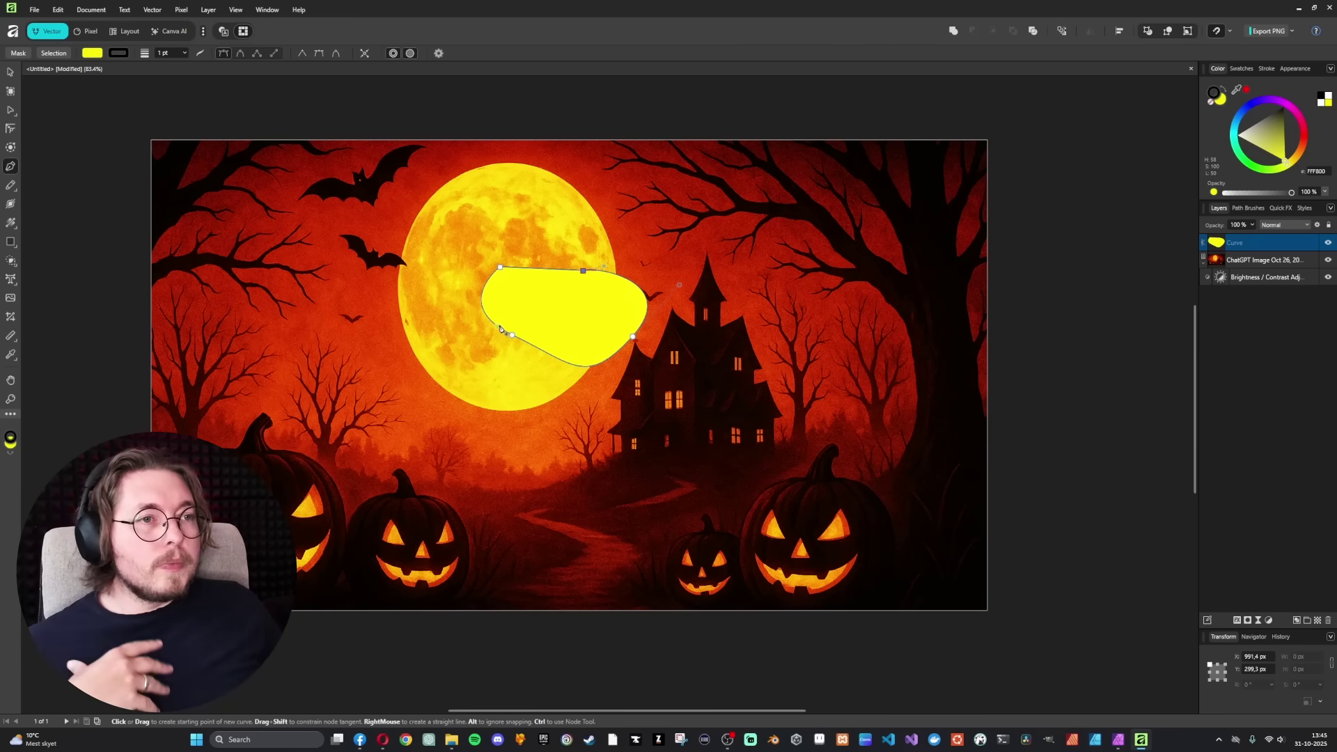
click(124, 31)
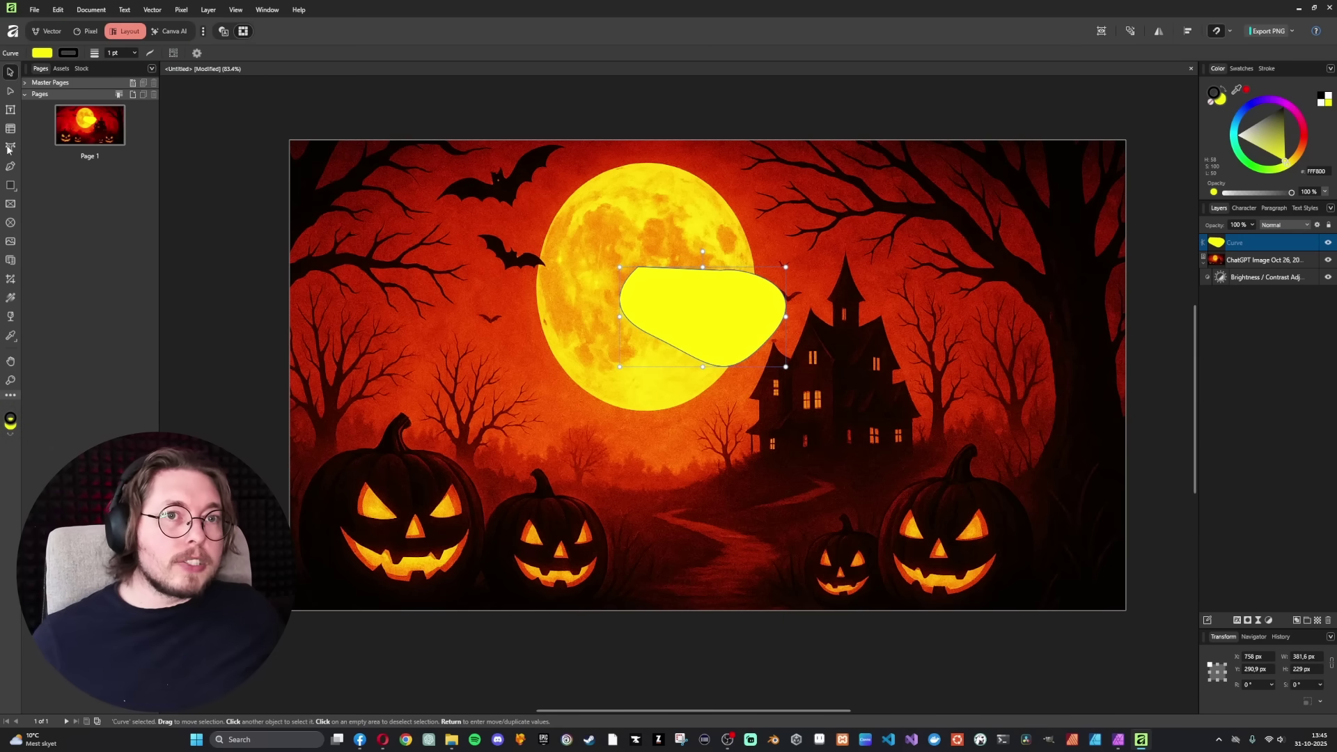
Step: Draw a text frame on the image's left, fill it with Lorem ipsum, and enlarge it
click(11, 110)
drag(306, 181, 535, 516)
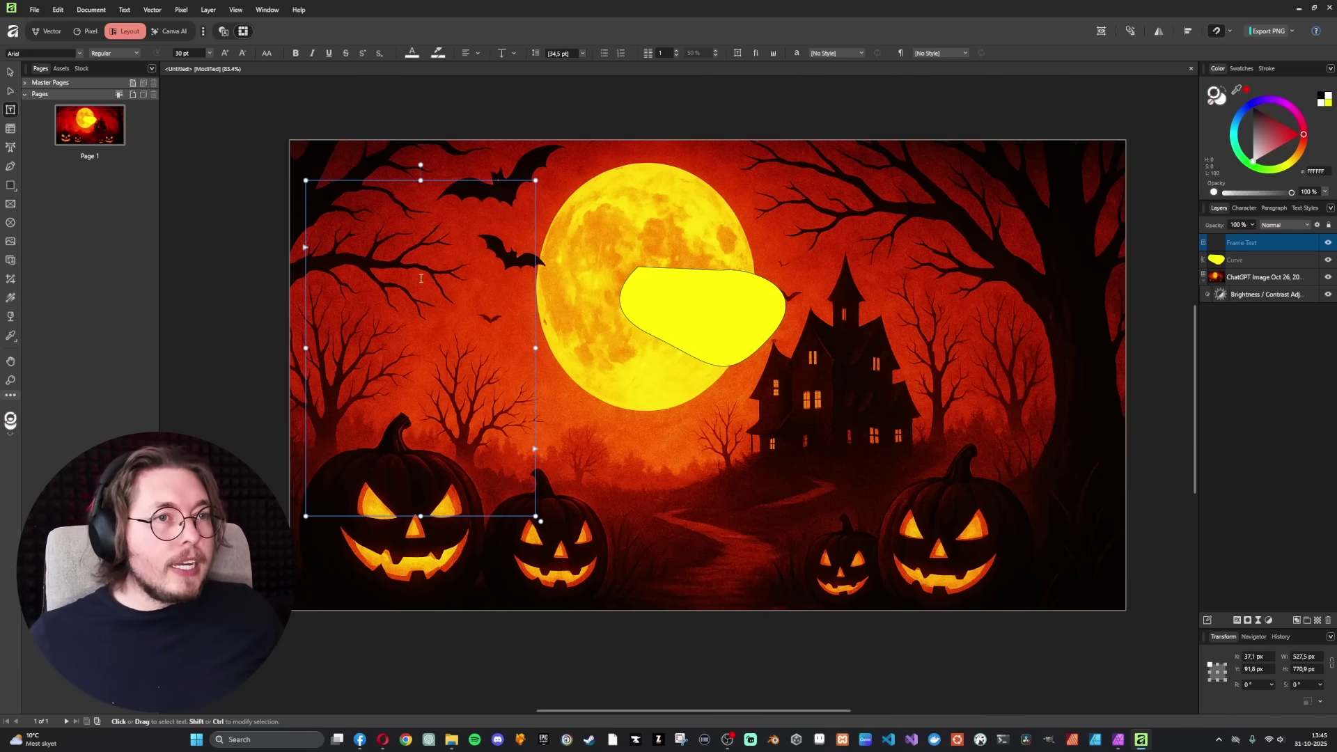
right_click(395, 240)
click(443, 323)
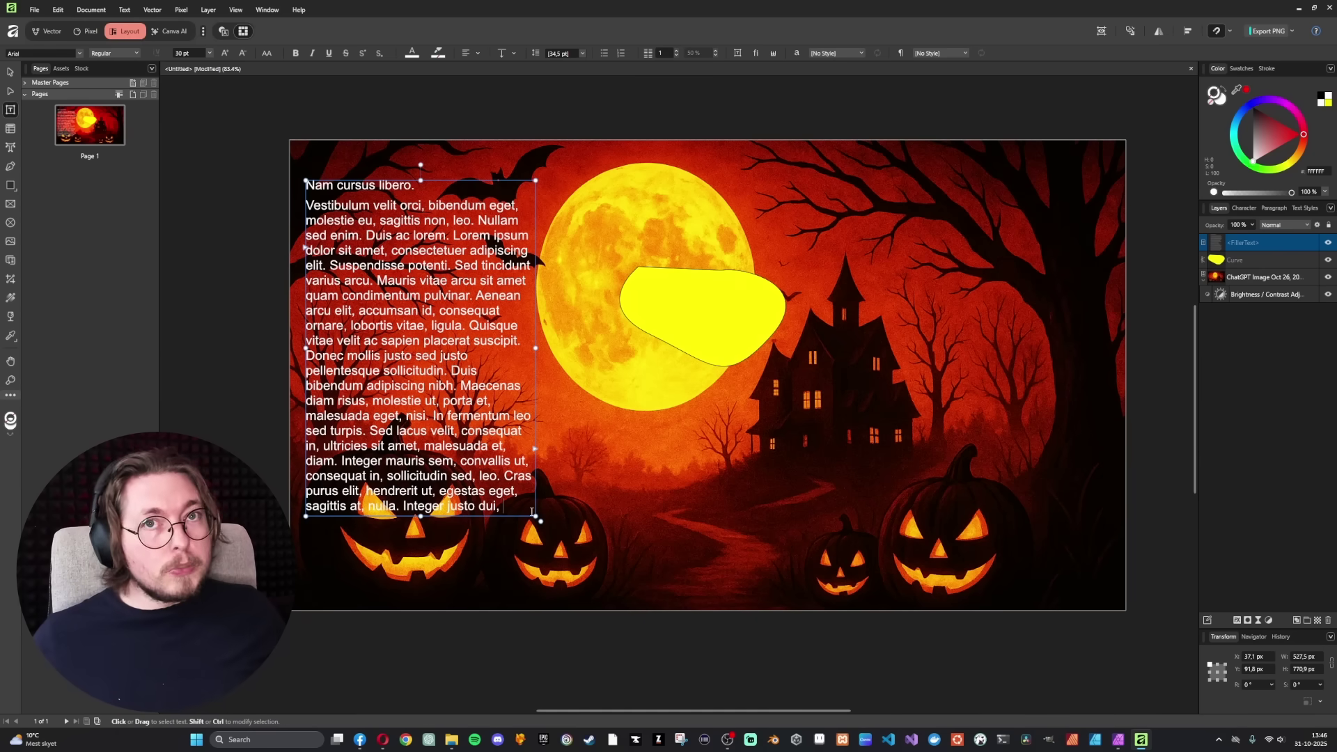
drag(534, 515, 571, 572)
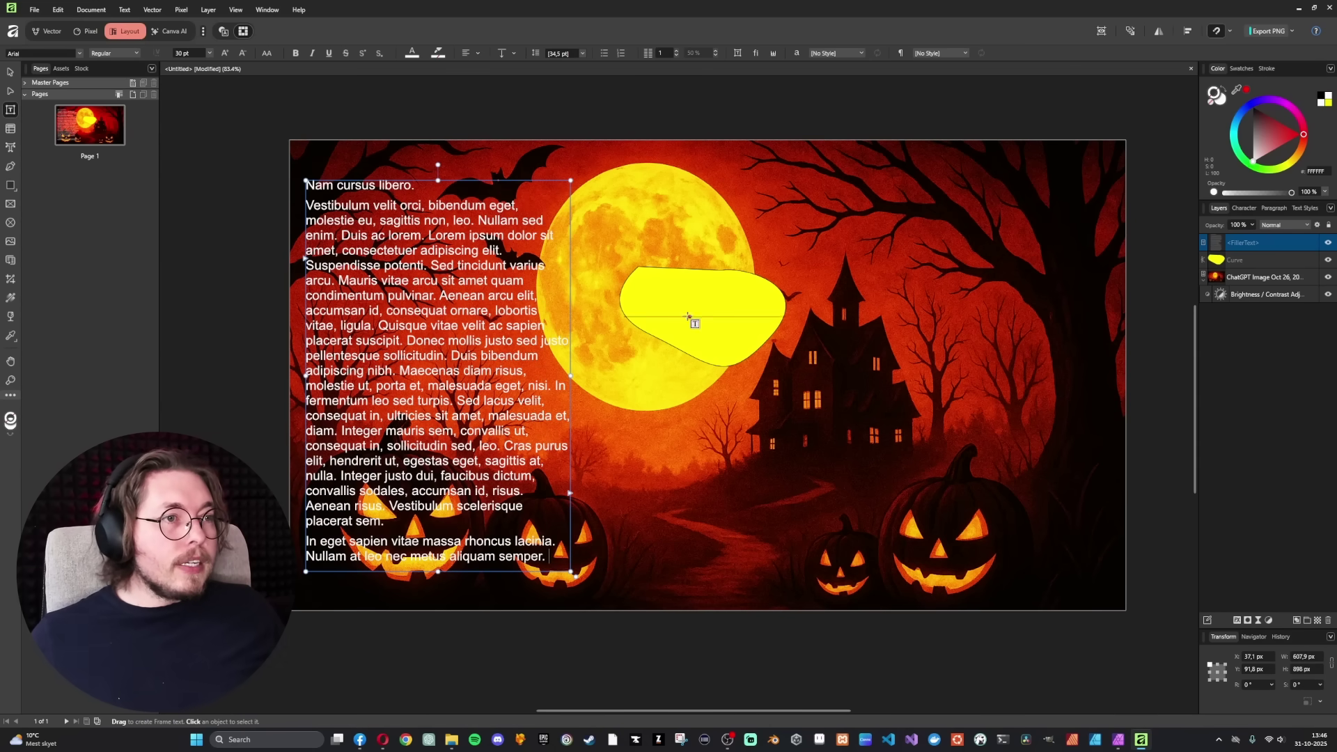
Step: Move the yellow shape right of the moon and enlarge it to cover the haunted house
click(48, 31)
drag(585, 299, 787, 377)
click(85, 31)
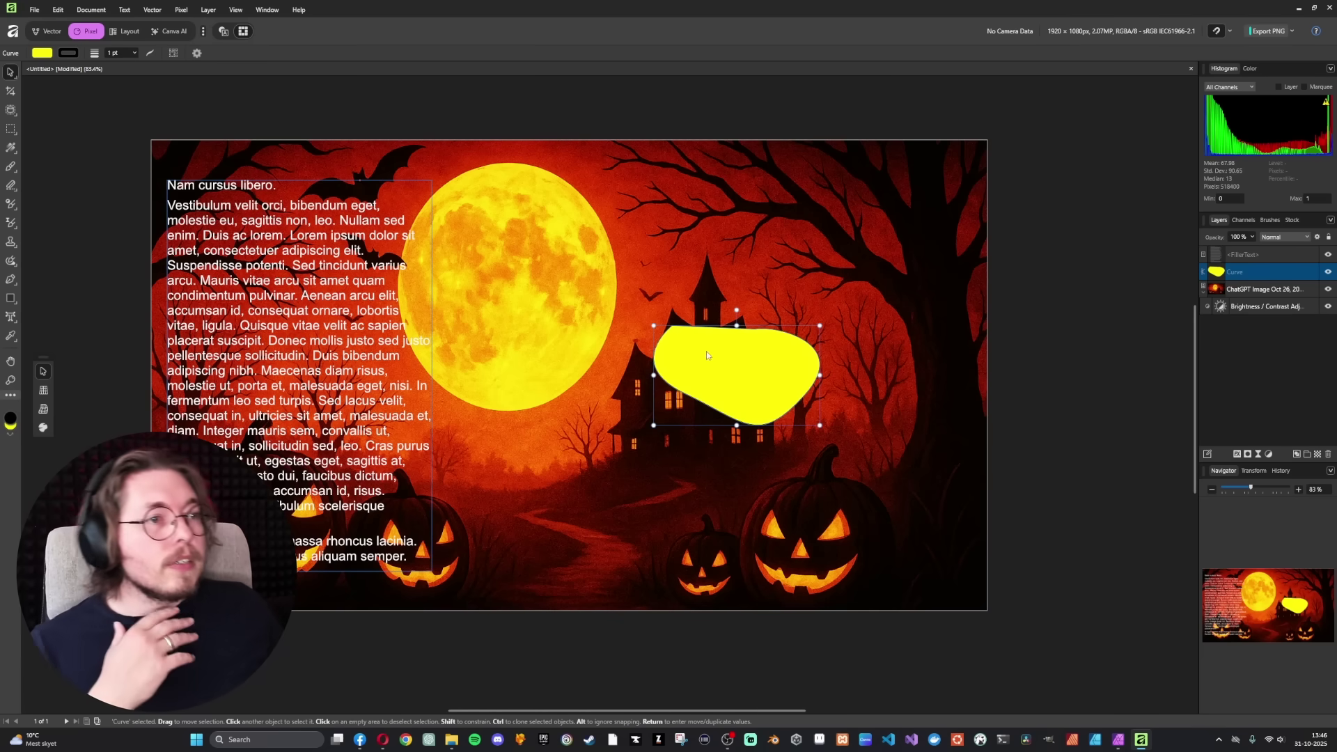
drag(706, 355, 730, 305)
drag(843, 375, 946, 515)
drag(877, 429, 799, 383)
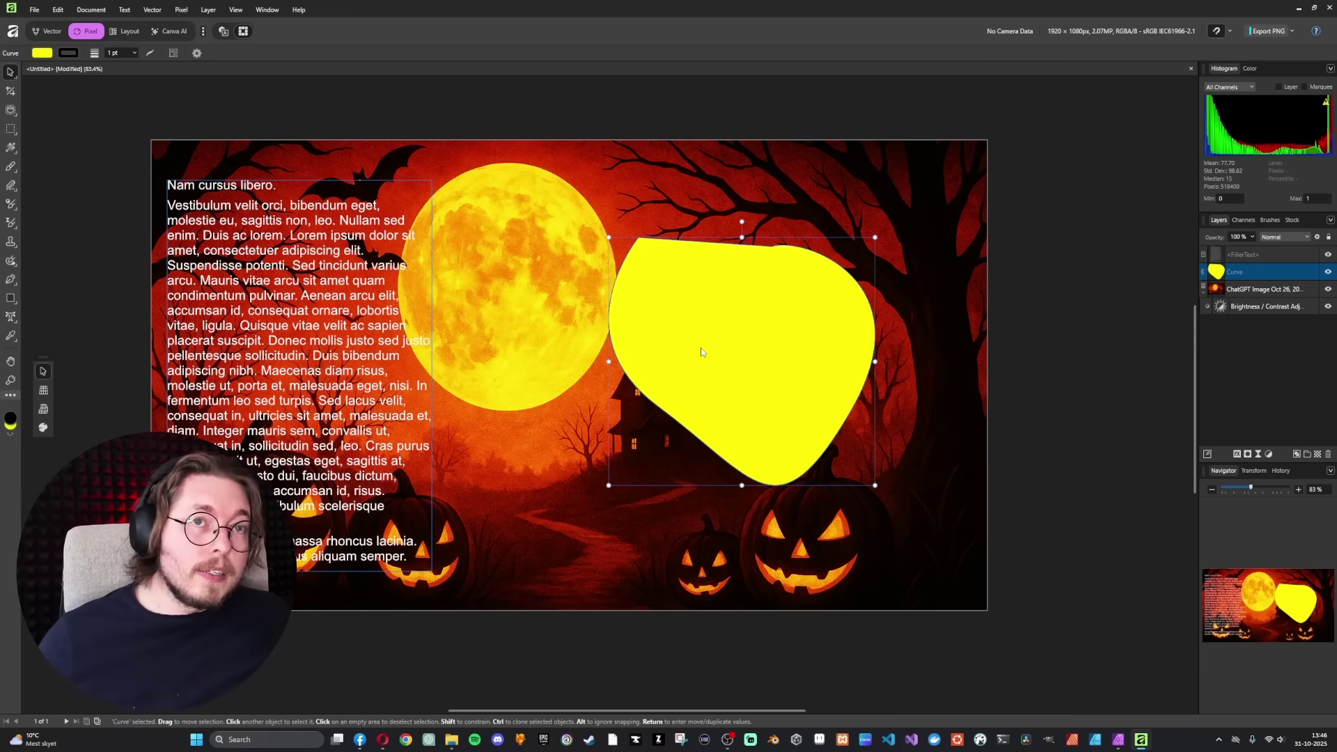
click(708, 106)
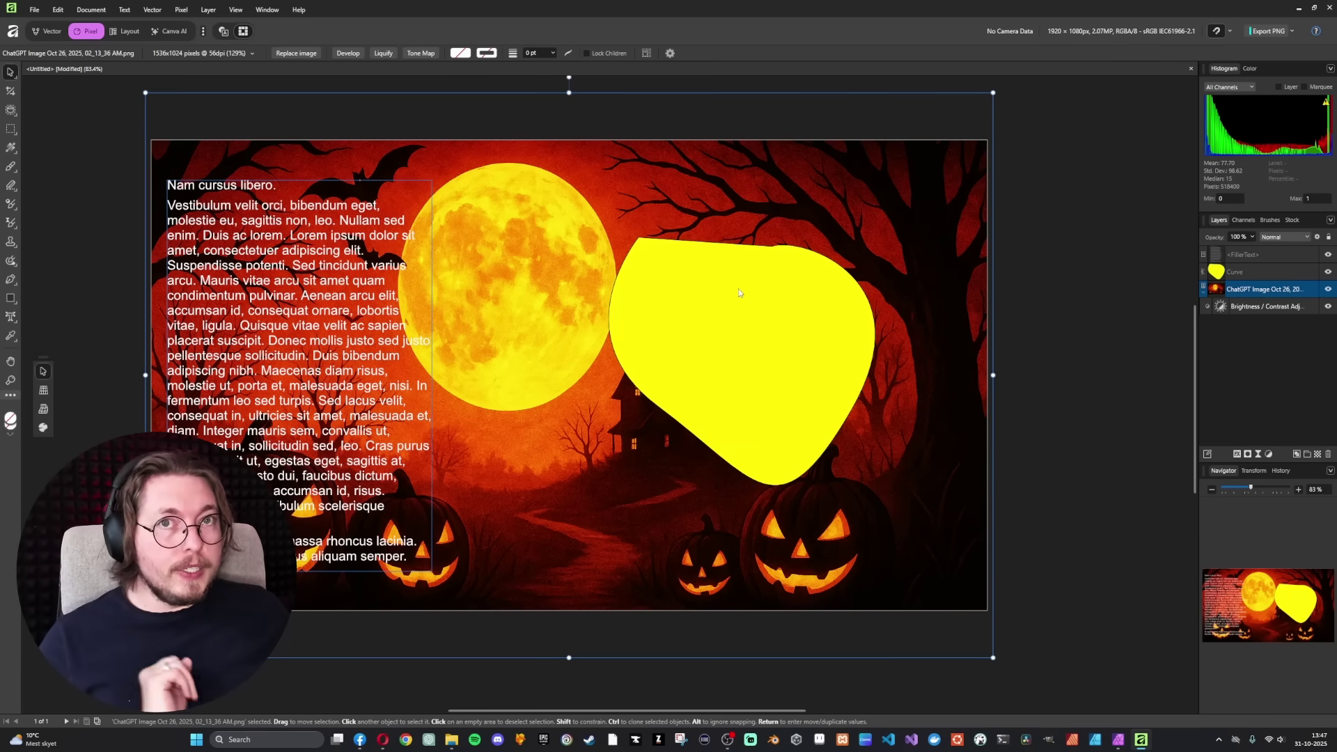
Step: Nudge the Halloween background image about 32 px right and 11 px up
mouse_move(677, 303)
mouse_down()
mouse_move(695, 301)
mouse_move(686, 292)
mouse_up()
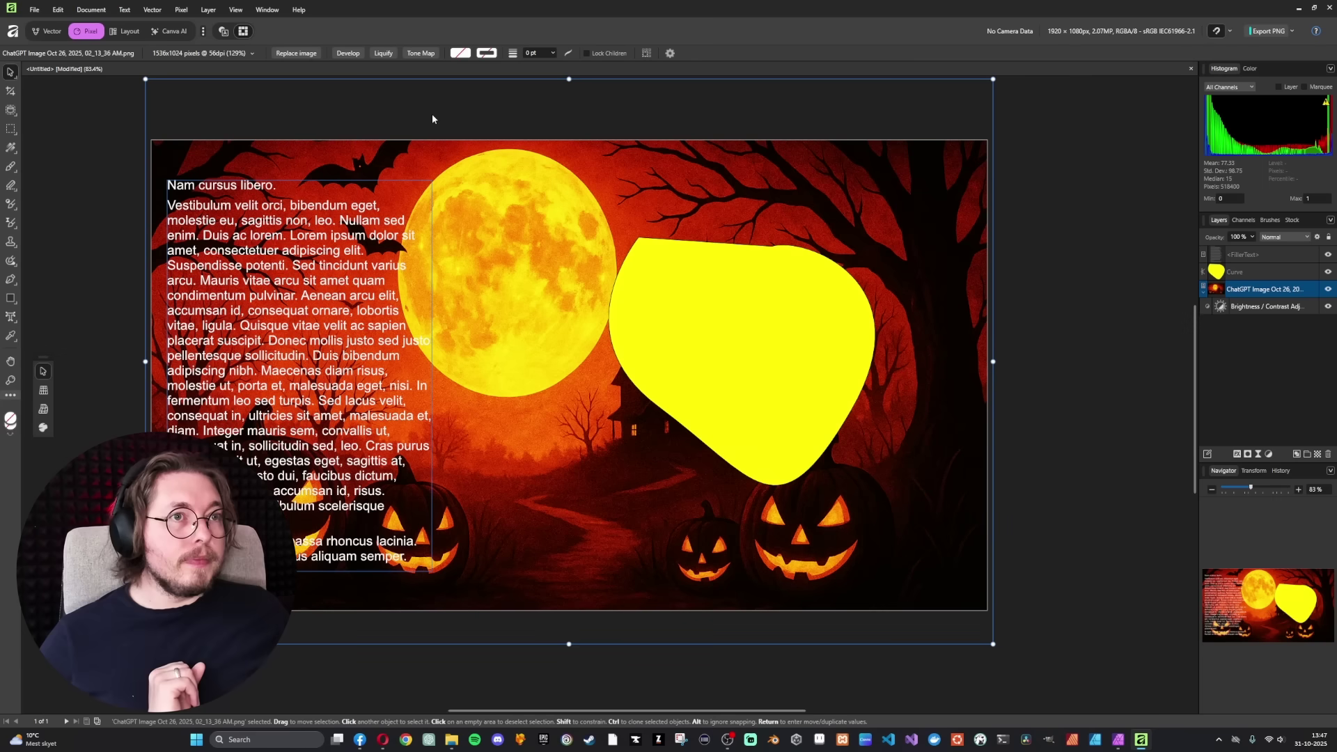
Step: Try generating a Canva AI image from the 'A beach' prompt and follow the upgrade offer
click(169, 29)
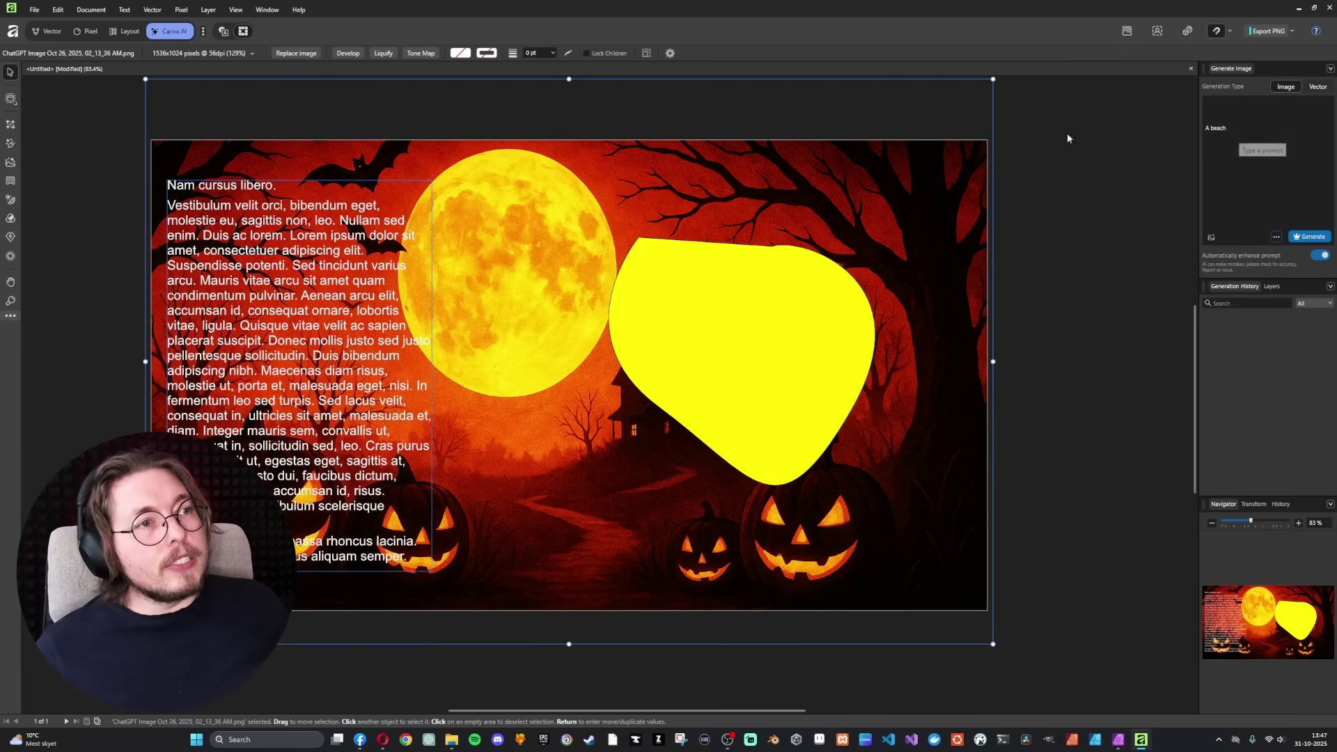
click(1062, 167)
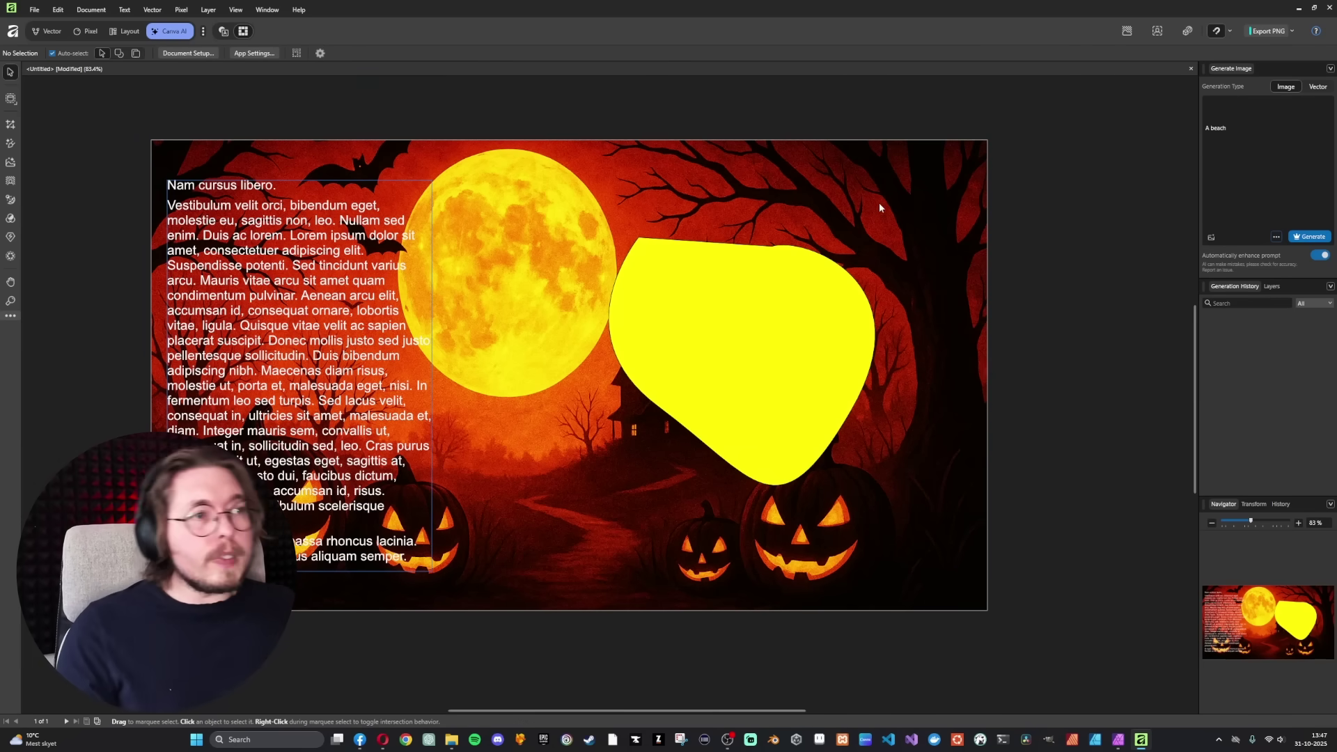
drag(1234, 131, 1192, 127)
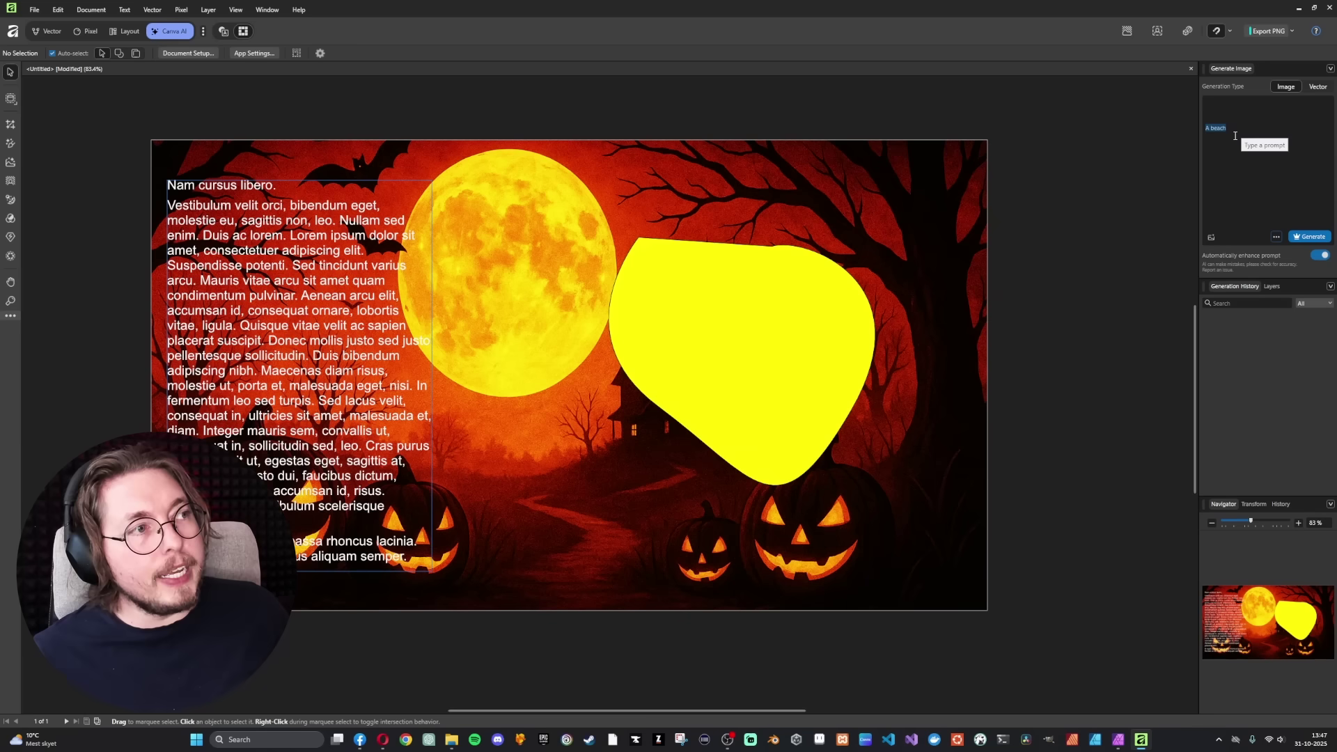
click(1312, 238)
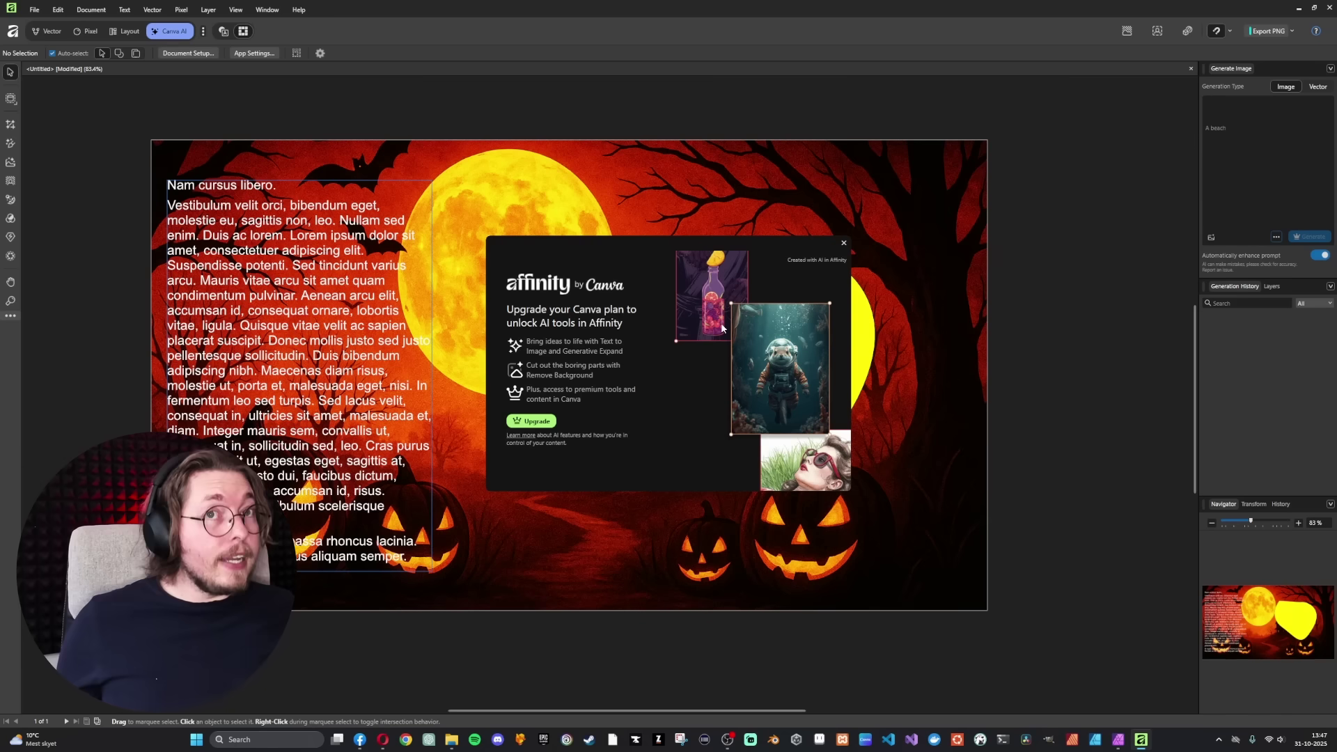
click(536, 421)
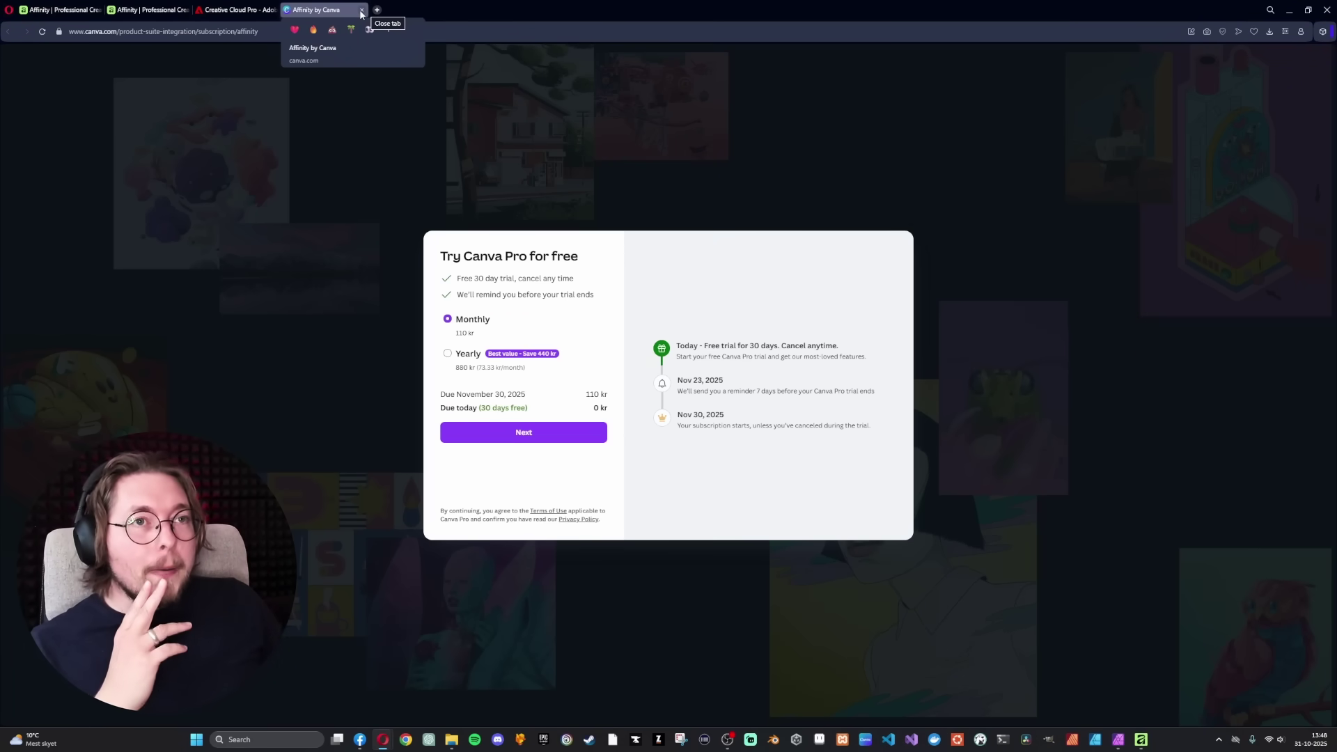
Step: Close the Canva Pro trial tab and dismiss Adobe's 7-day trial offer
click(361, 11)
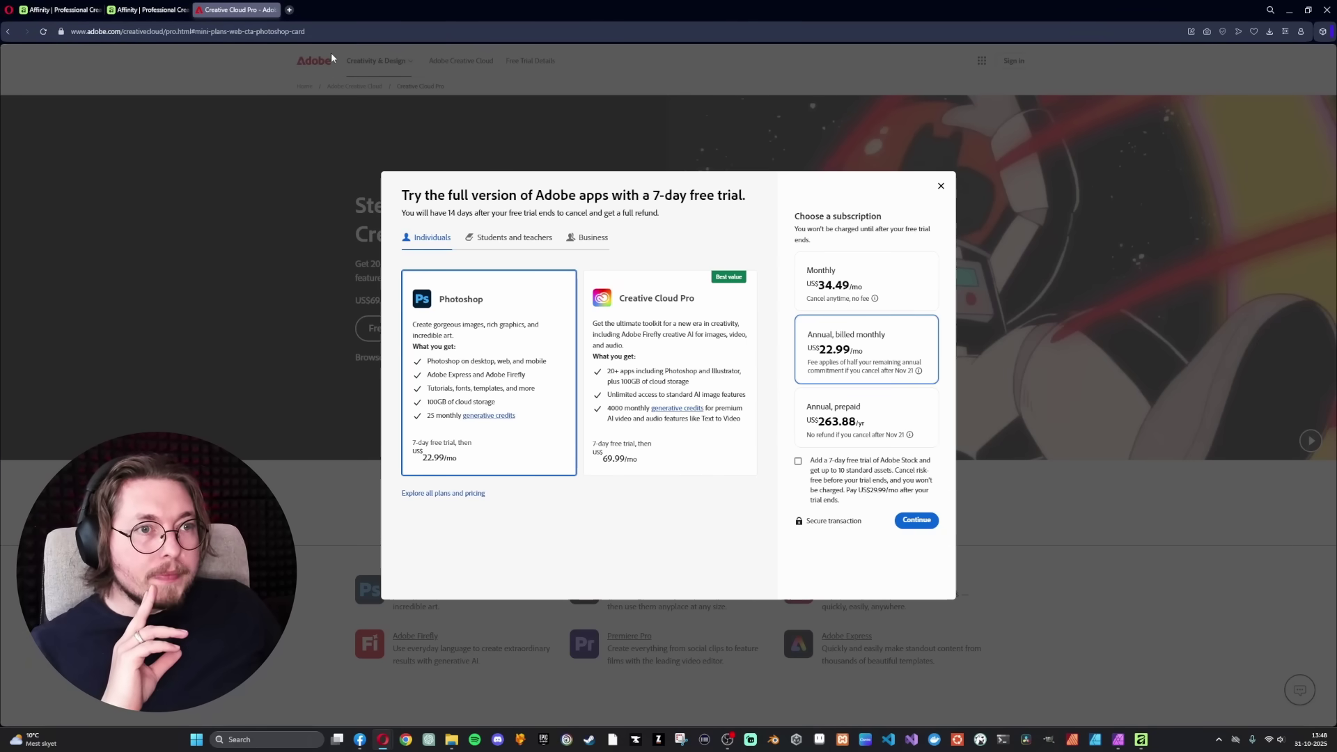
click(940, 186)
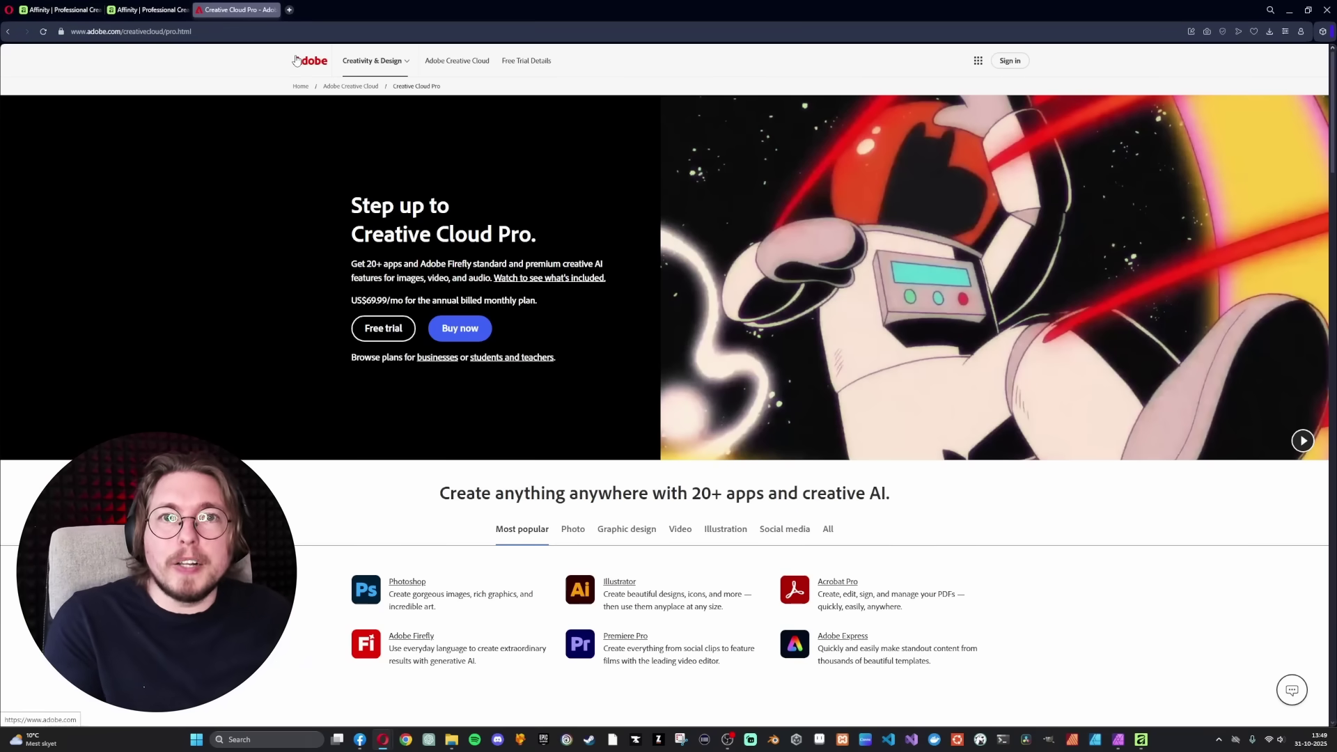
Step: Return to the Affinity document and switch to the Pixel persona
key(alt+Tab)
click(77, 32)
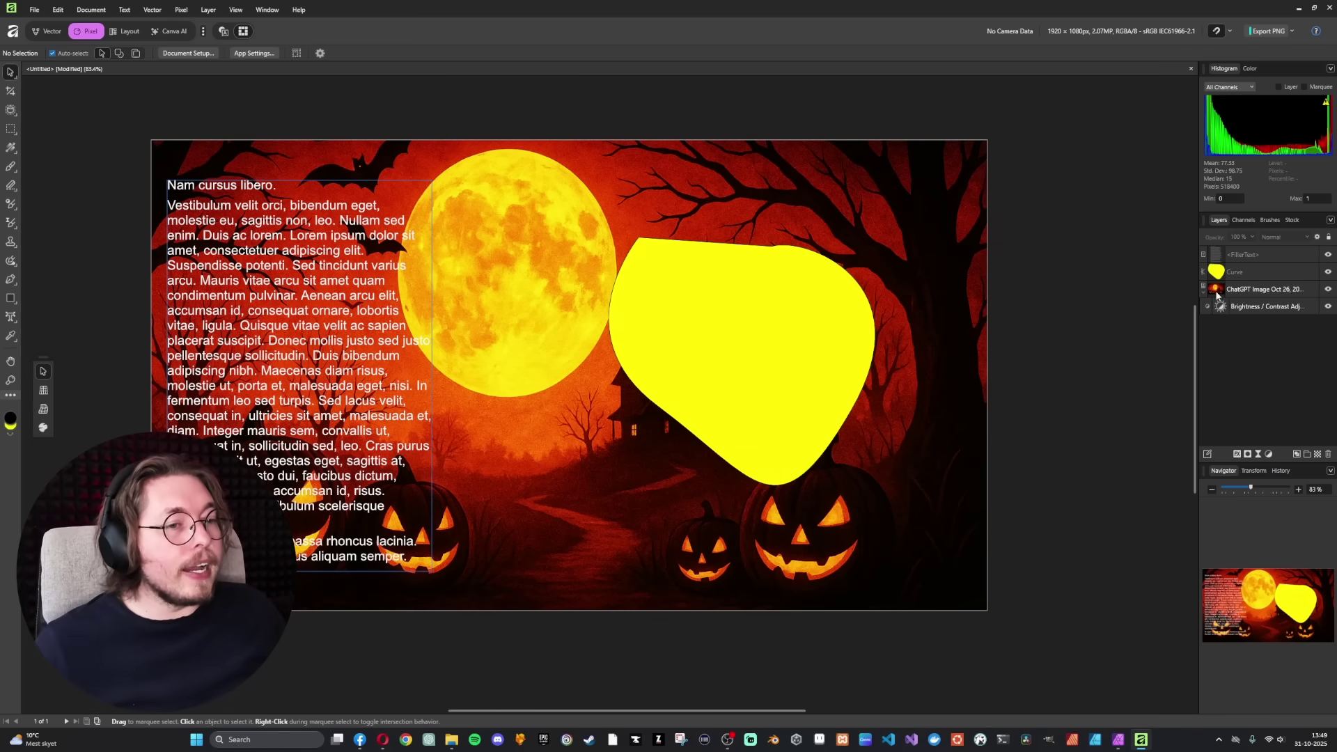
Step: Paste the Halloween image into Affinity Photo 2 and toggle its layer visibility to compare
click(1118, 739)
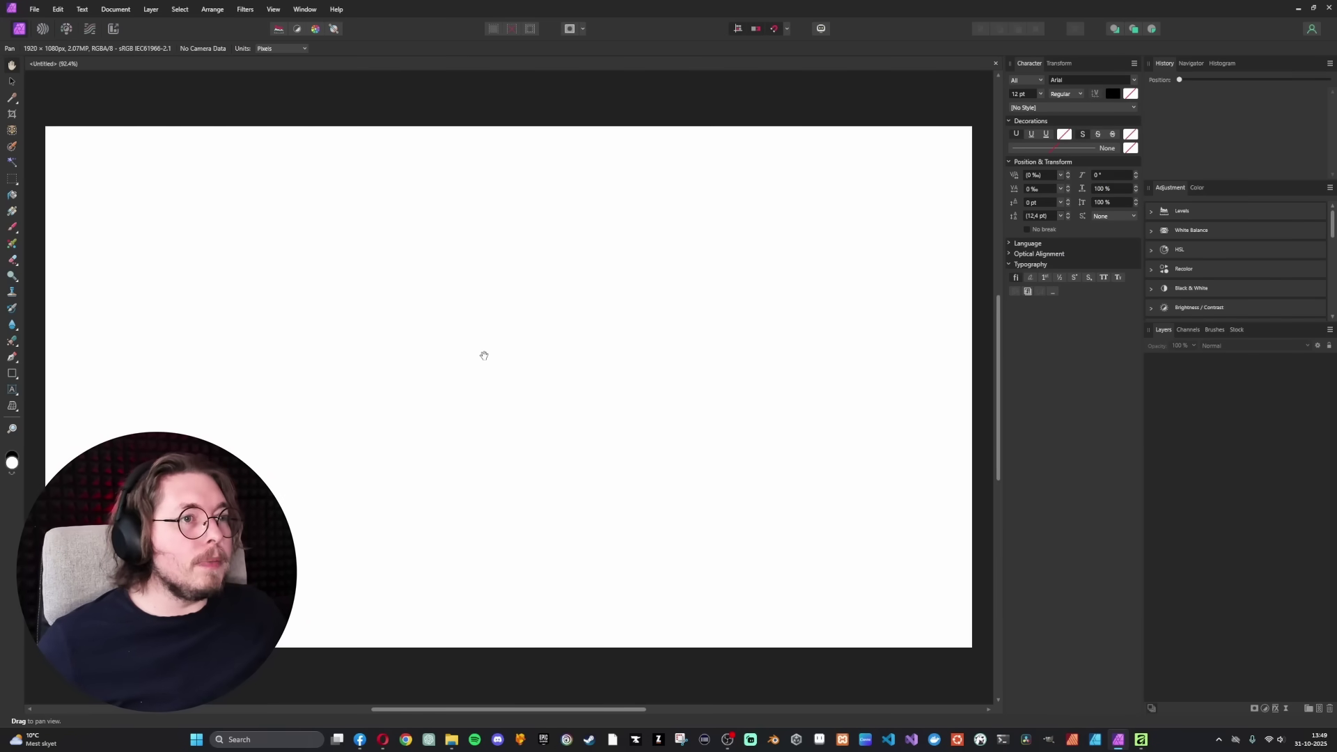
key(ctrl+v)
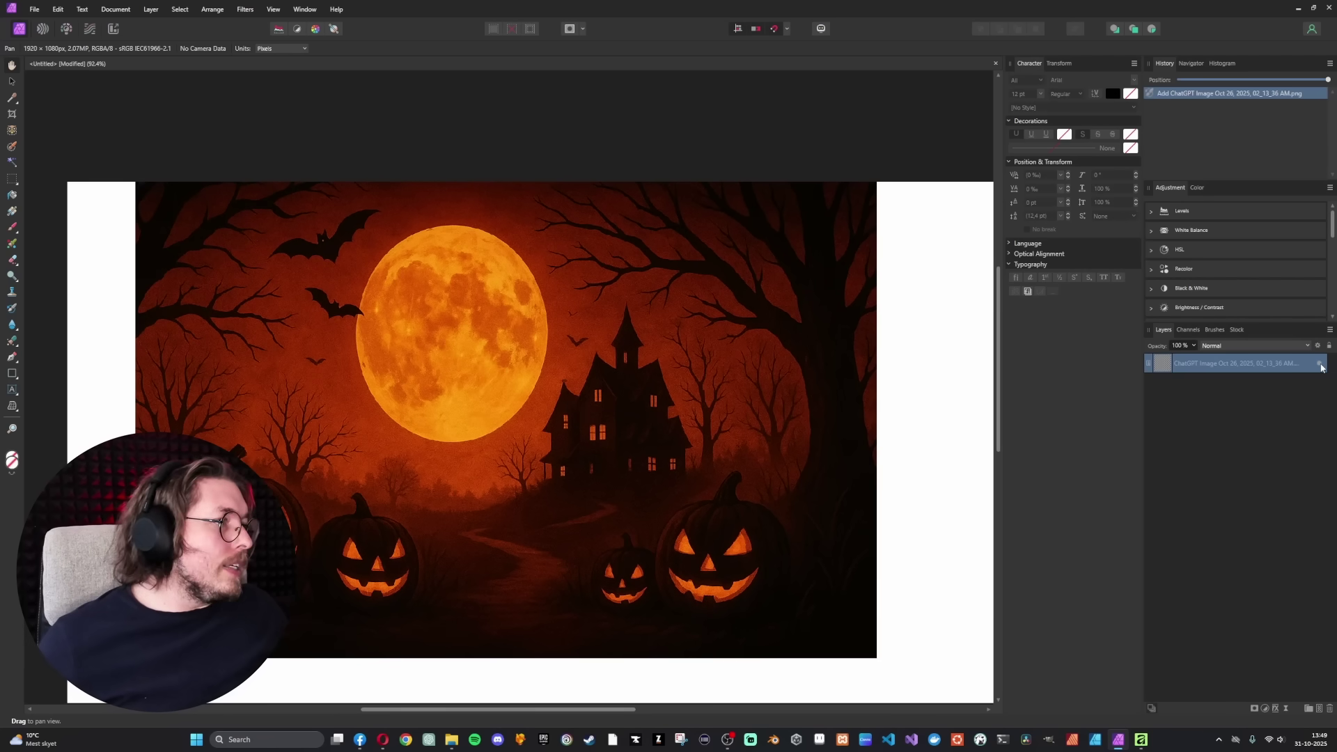
click(1320, 364)
click(1321, 366)
click(1322, 367)
click(1322, 367)
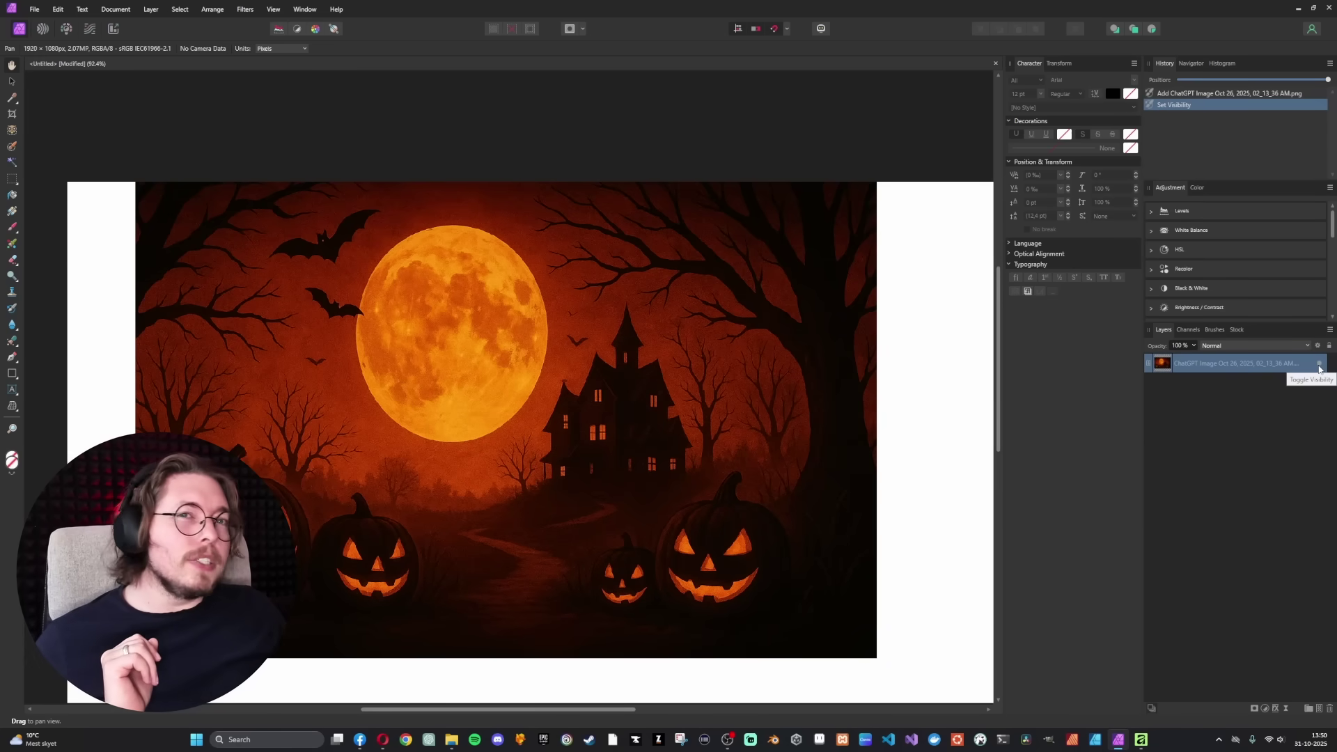
click(1321, 365)
click(1321, 365)
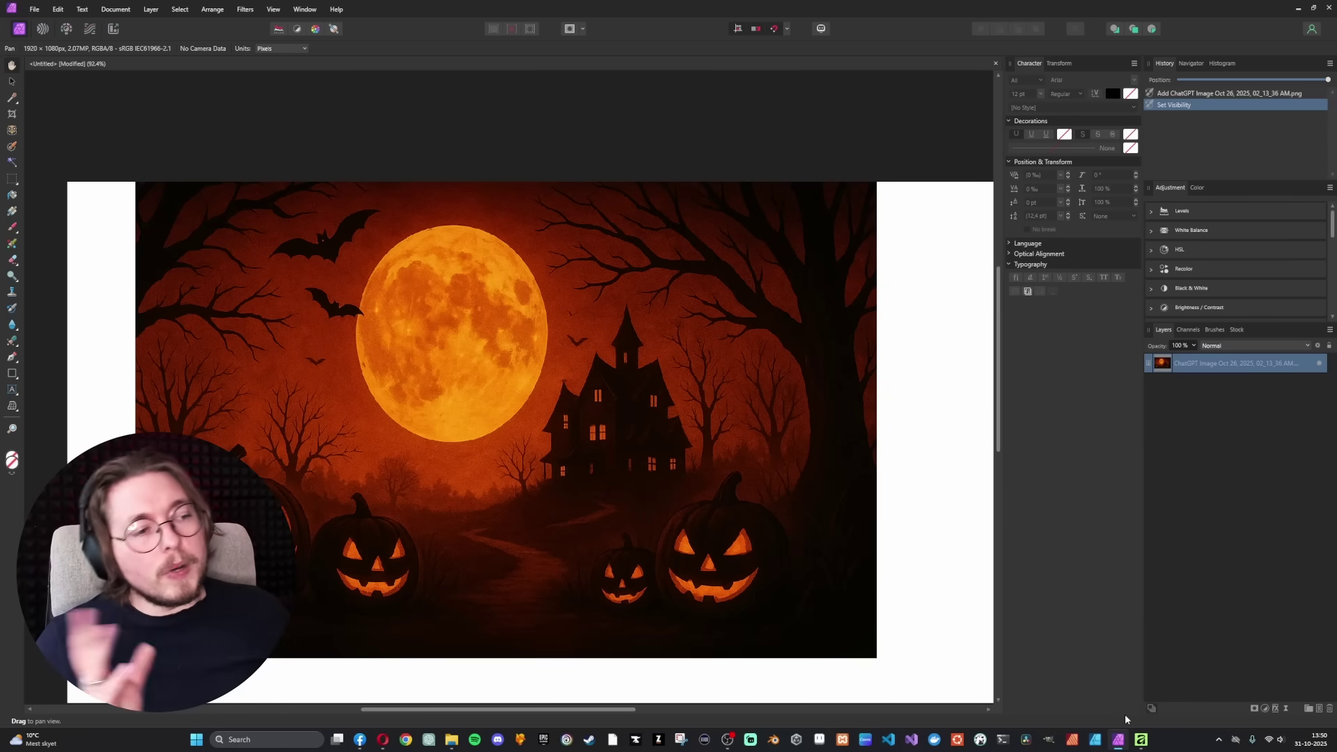
click(1140, 739)
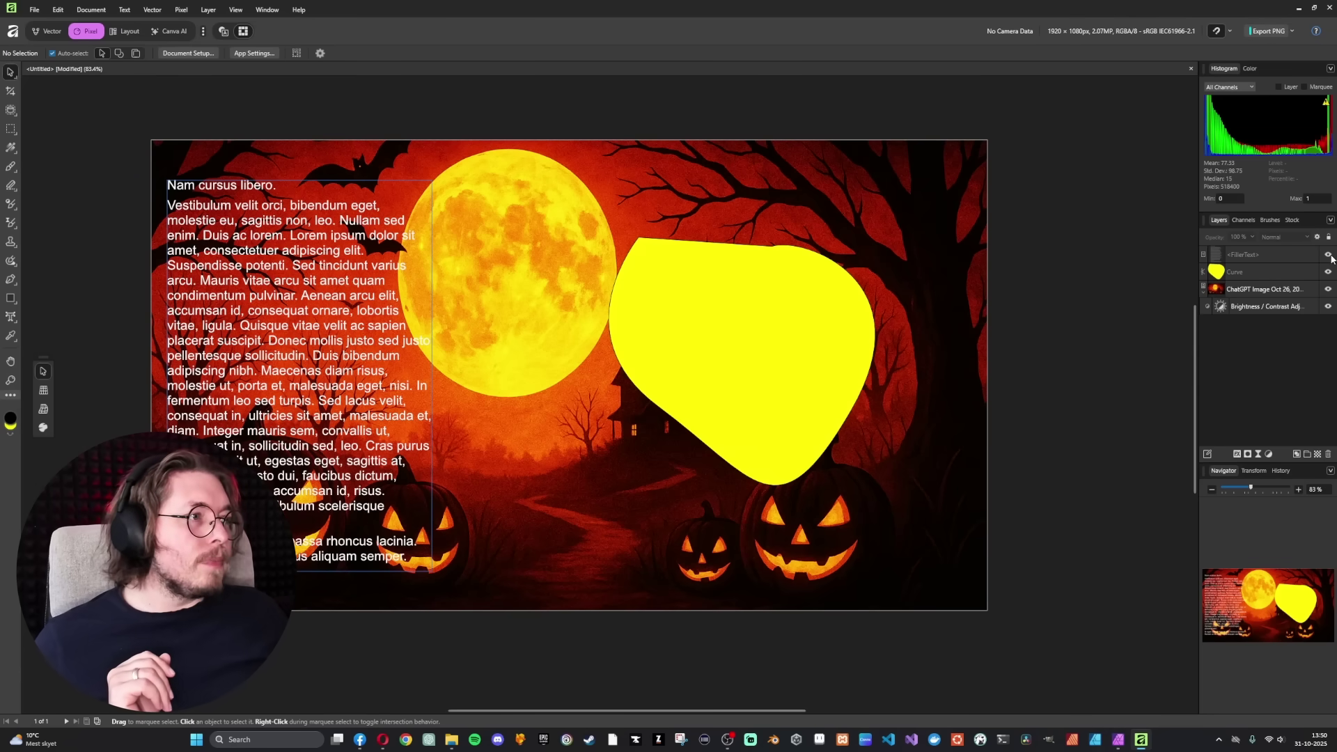
Step: Hide and reshow the Halloween background image layer in the new Affinity app
click(1328, 289)
click(1328, 289)
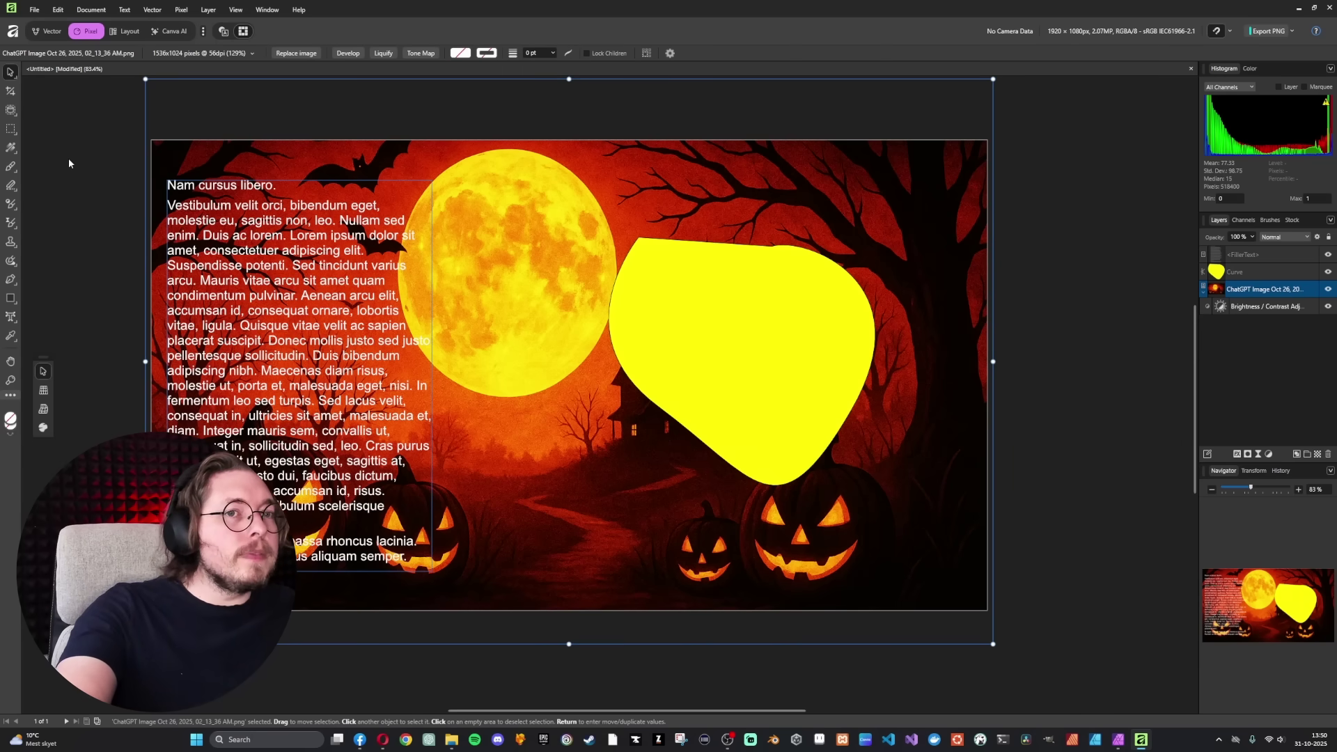
click(1118, 739)
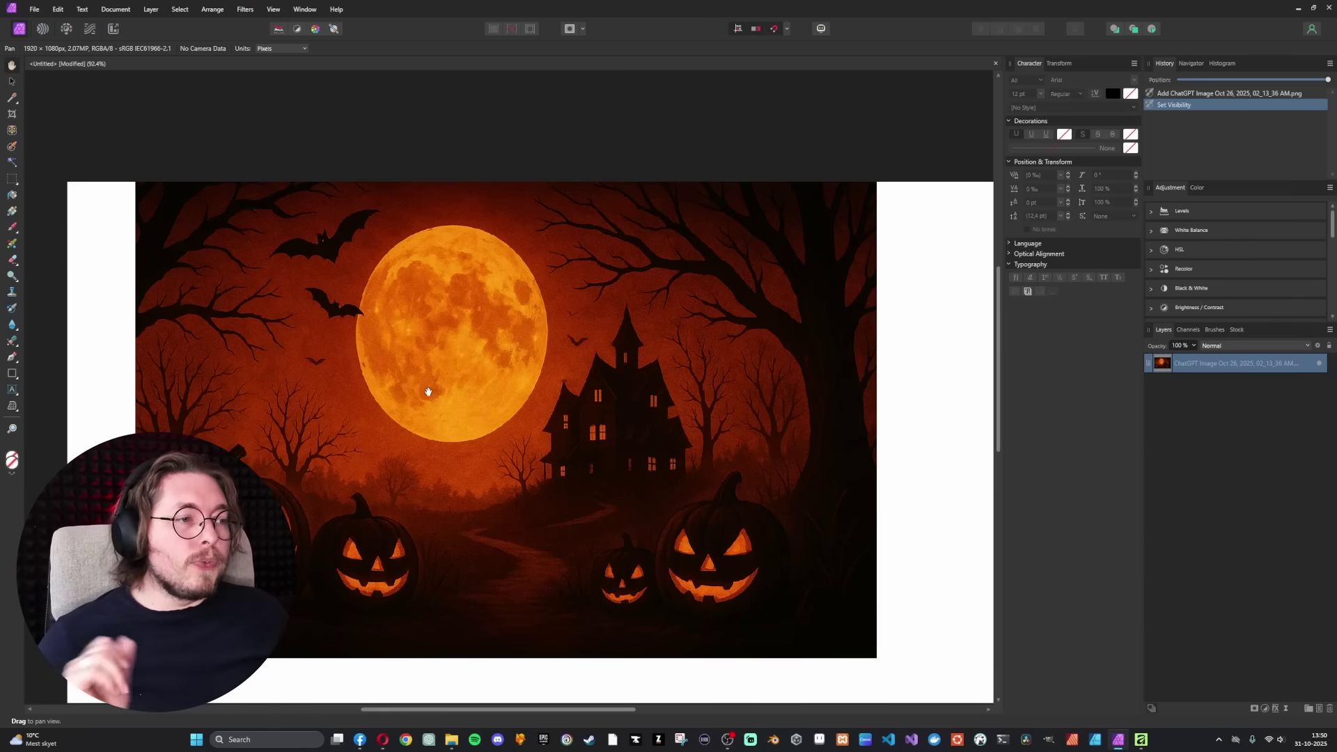
Step: Bring the new Affinity app forward and go to its home screen
click(1141, 740)
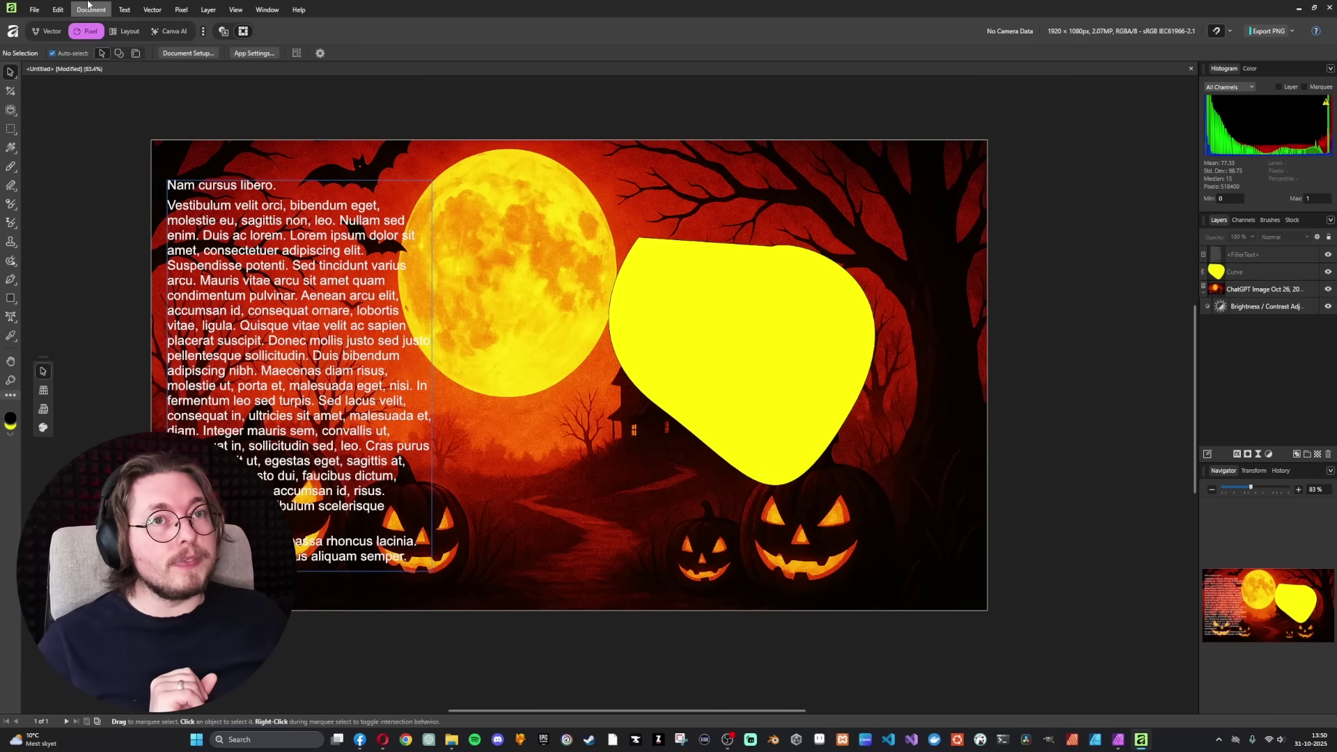
click(12, 32)
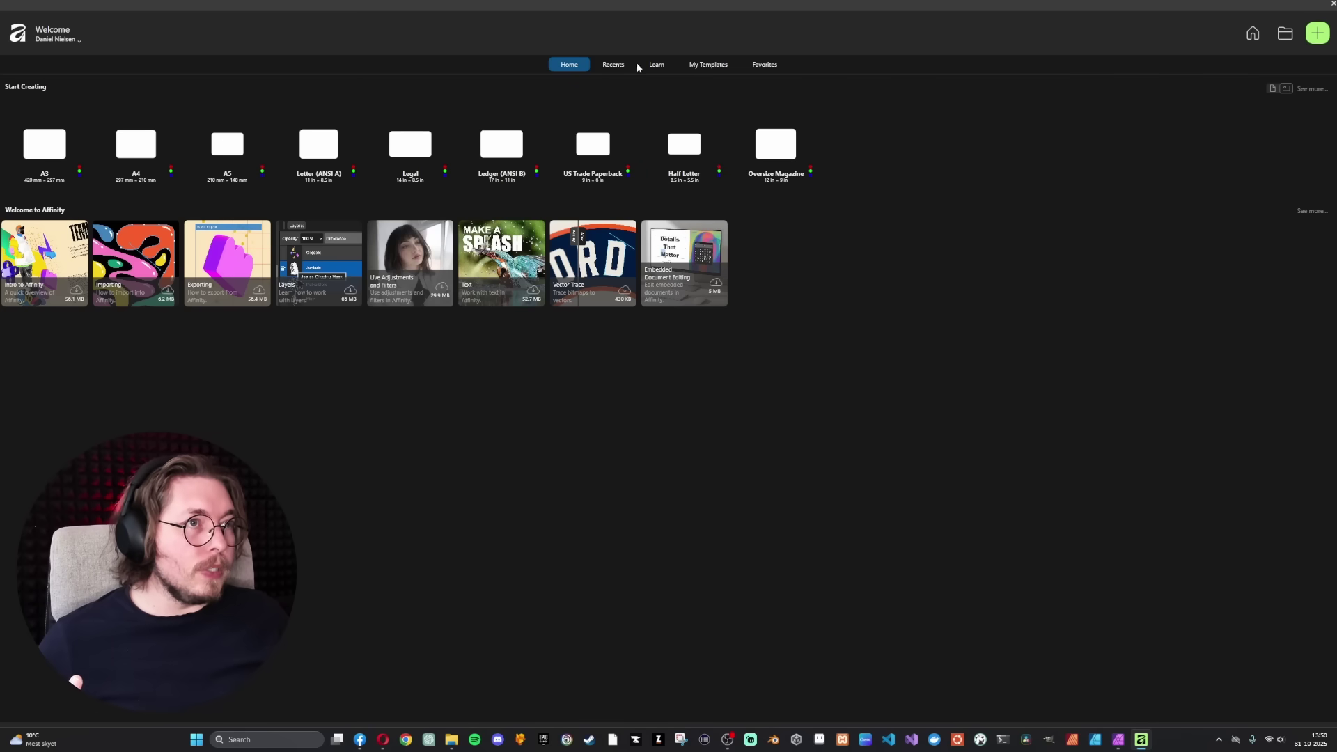
Step: Open the full Start Creating preset gallery with 'See more...'
click(1315, 91)
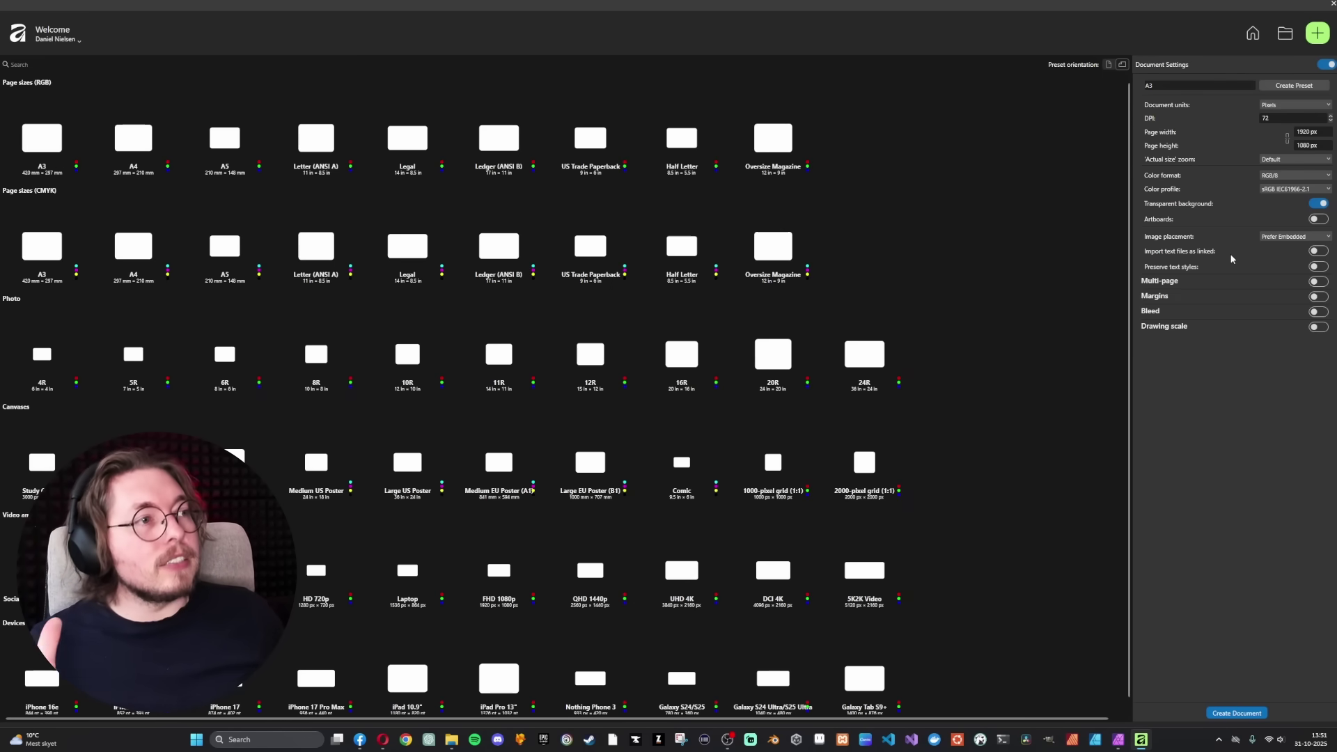
Step: Create a 210 × 297 mm portrait A4 document with artboards enabled
click(1315, 219)
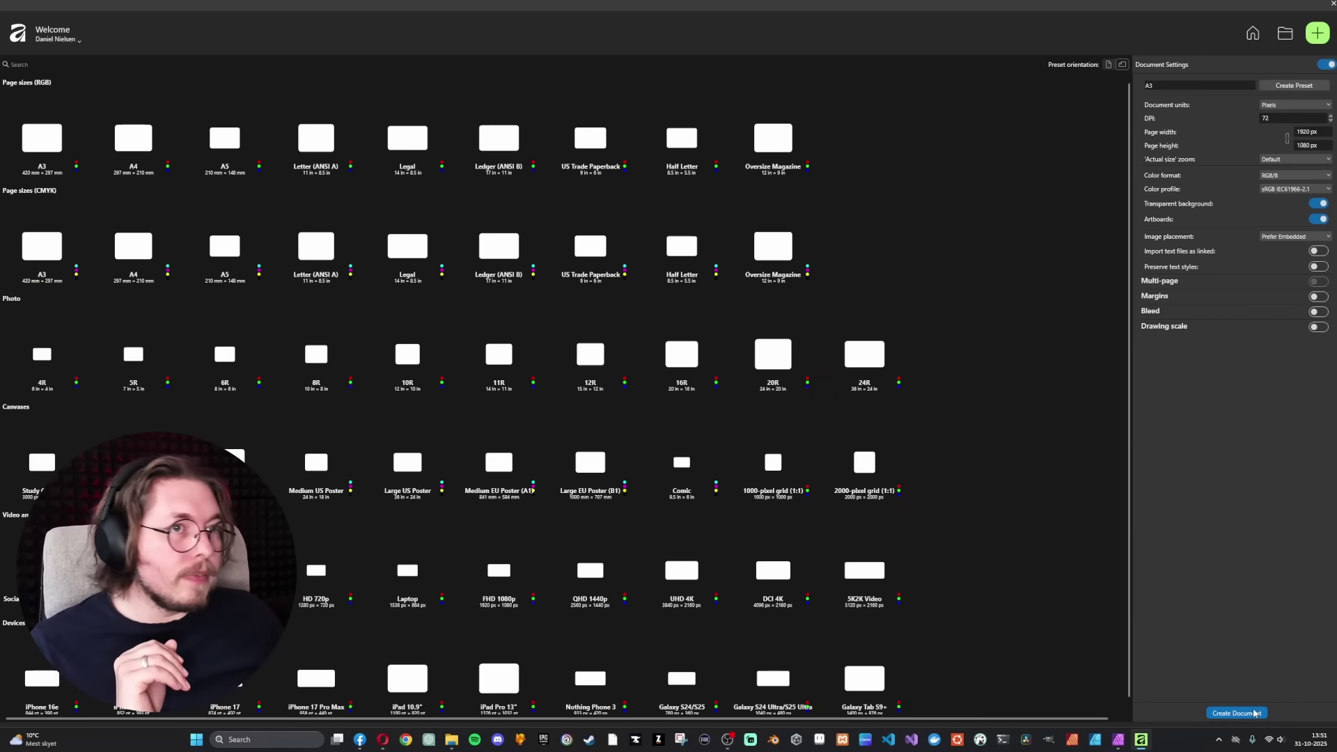
click(125, 145)
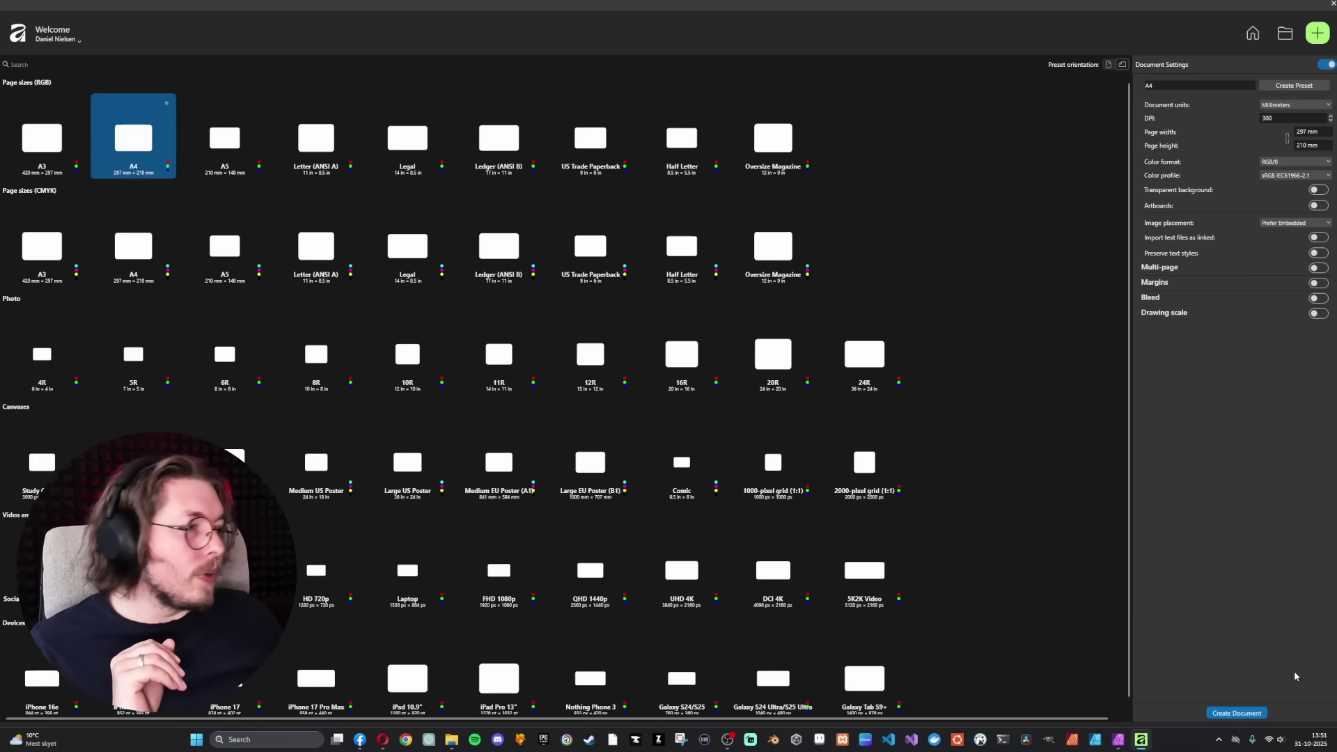
click(1110, 65)
click(138, 134)
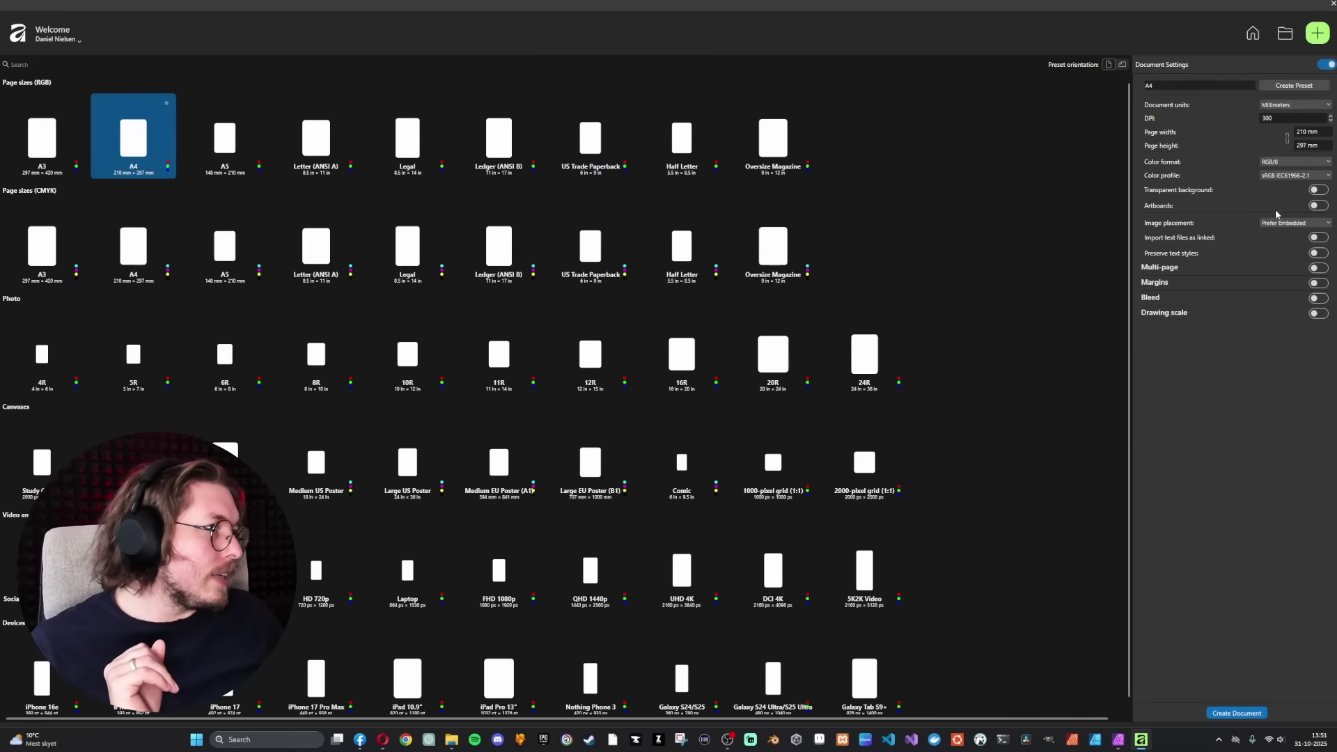
click(1317, 207)
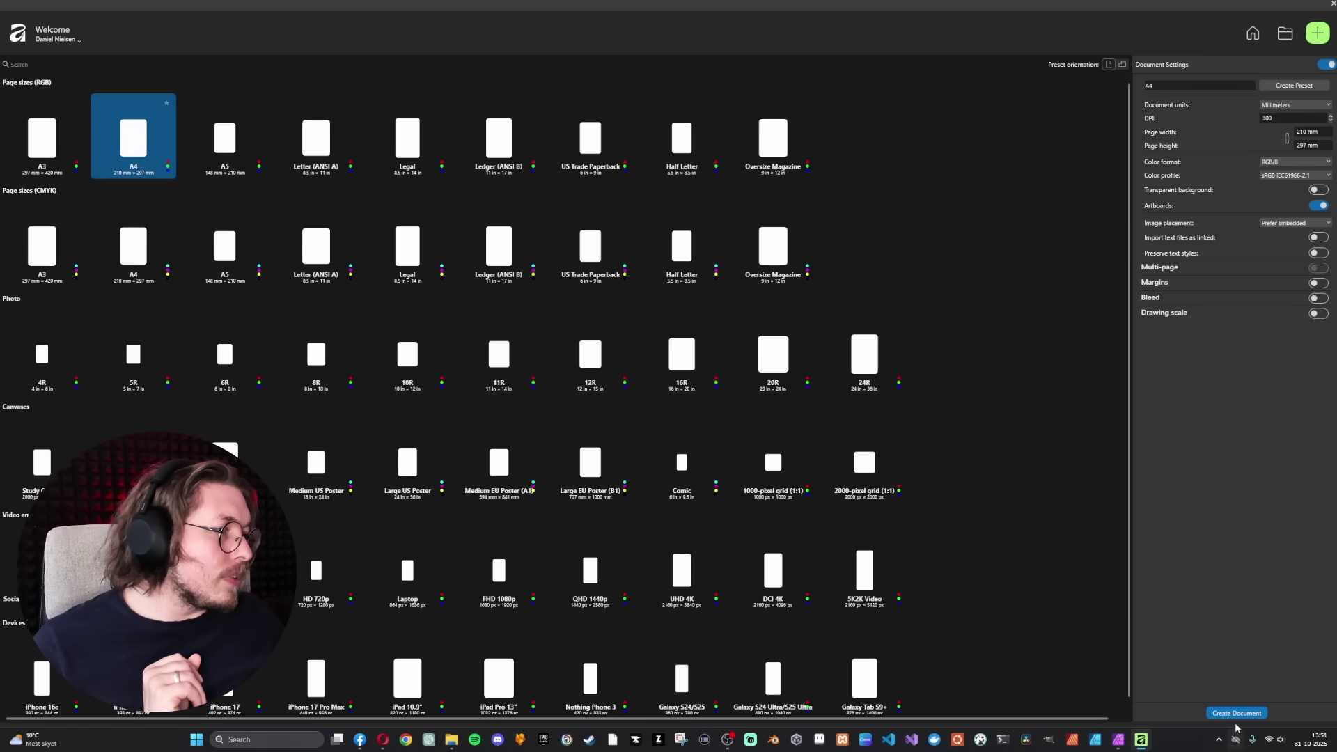
key(Return)
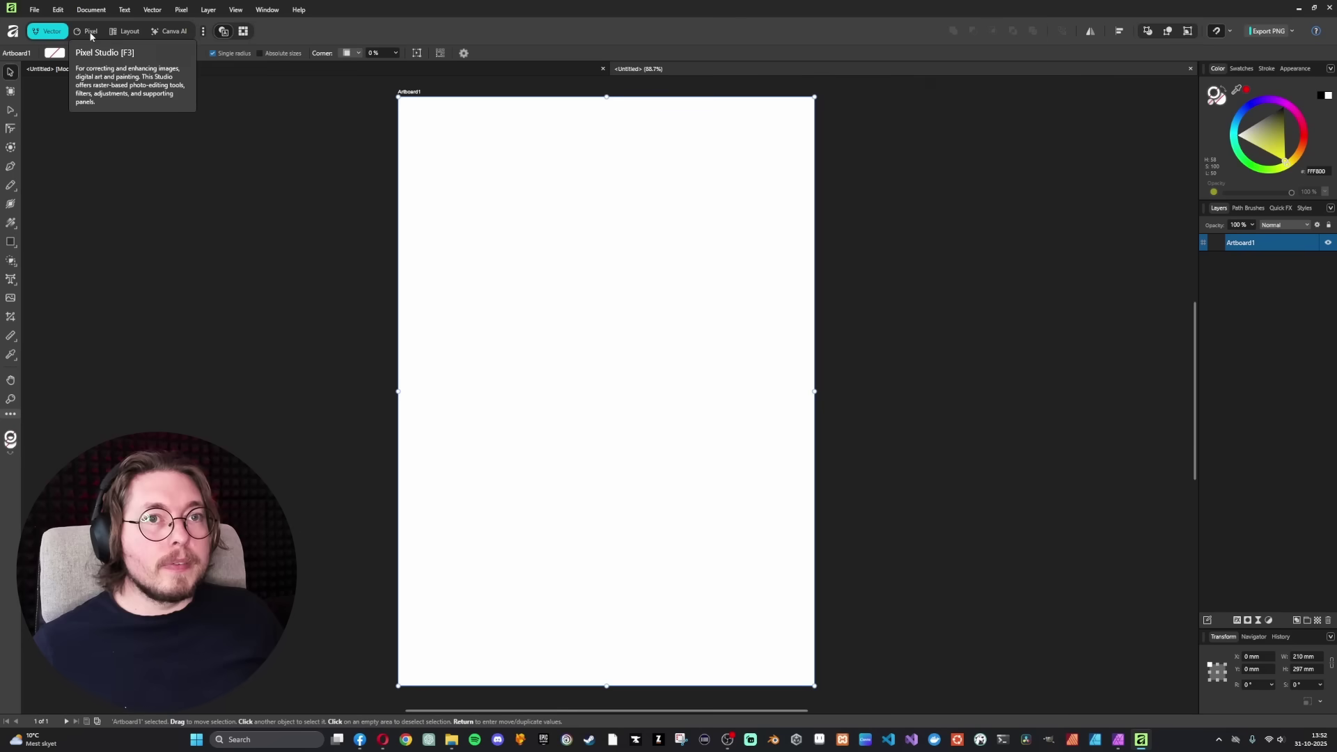
Step: Switch to the Layout studio so the Pages panel lists Artboard1
click(122, 32)
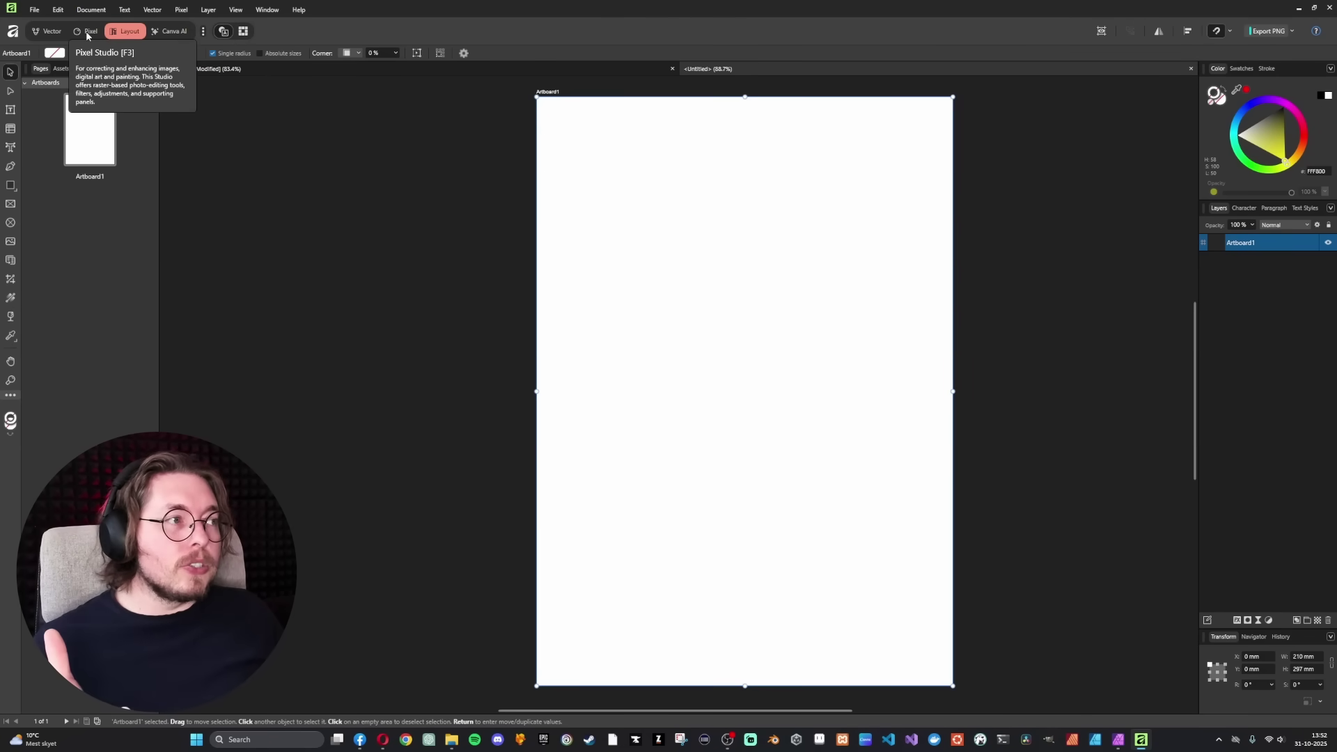
Step: Paste the Halloween image low on the artboard and add a Vibrance adjustment at 68%
key(ctrl+v)
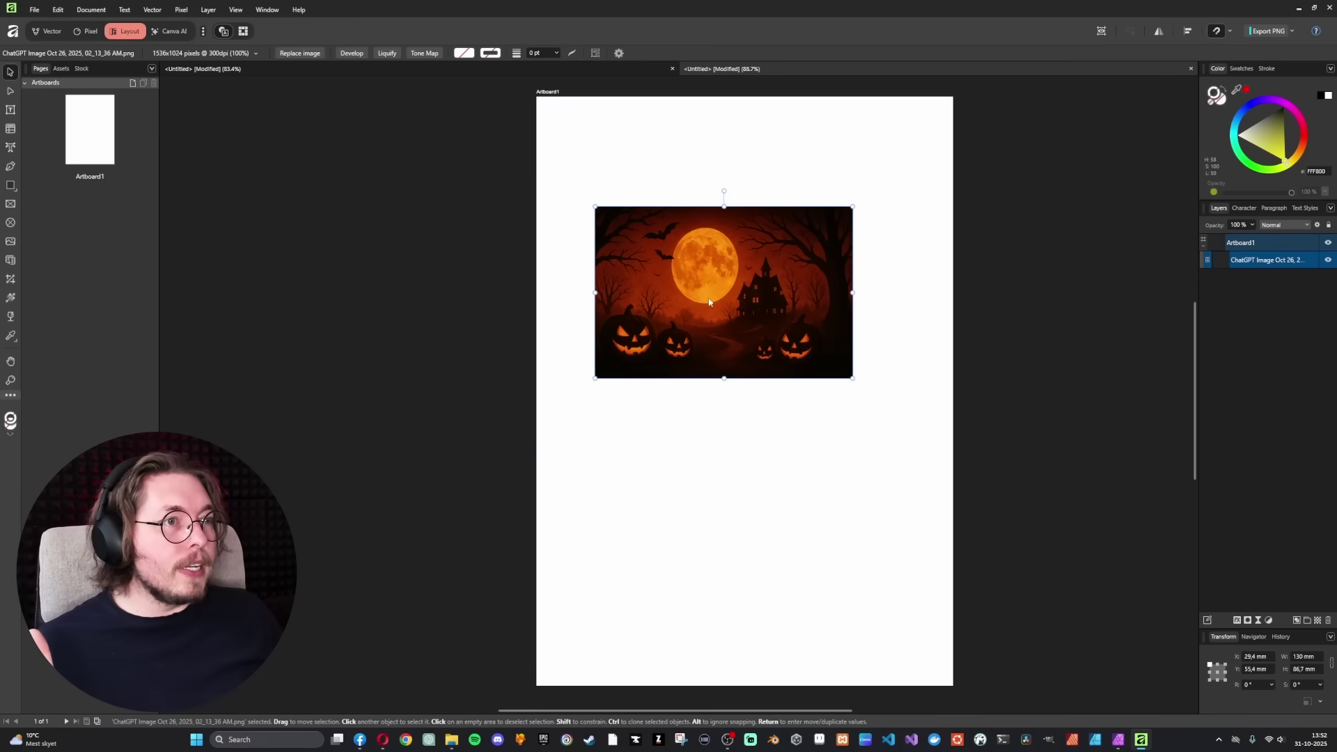
drag(723, 194, 698, 352)
key(ctrl+2)
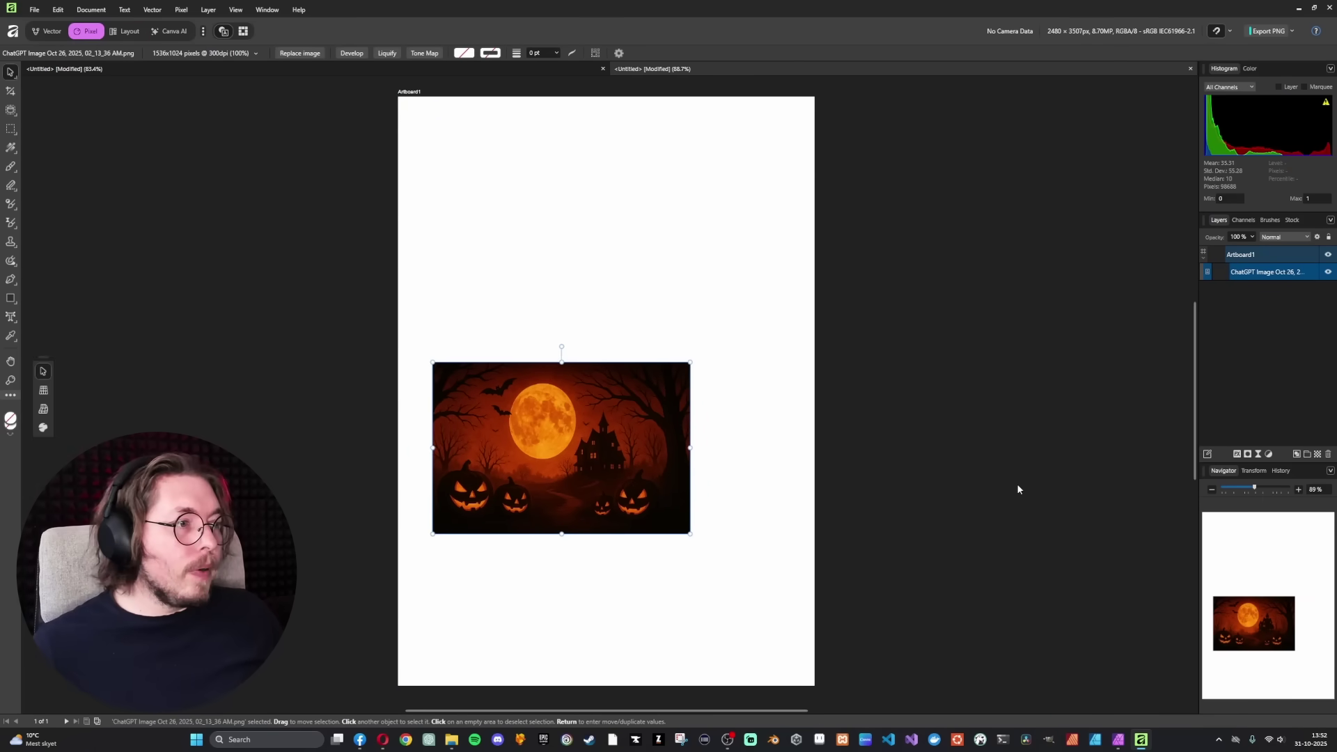
click(1267, 454)
click(1256, 234)
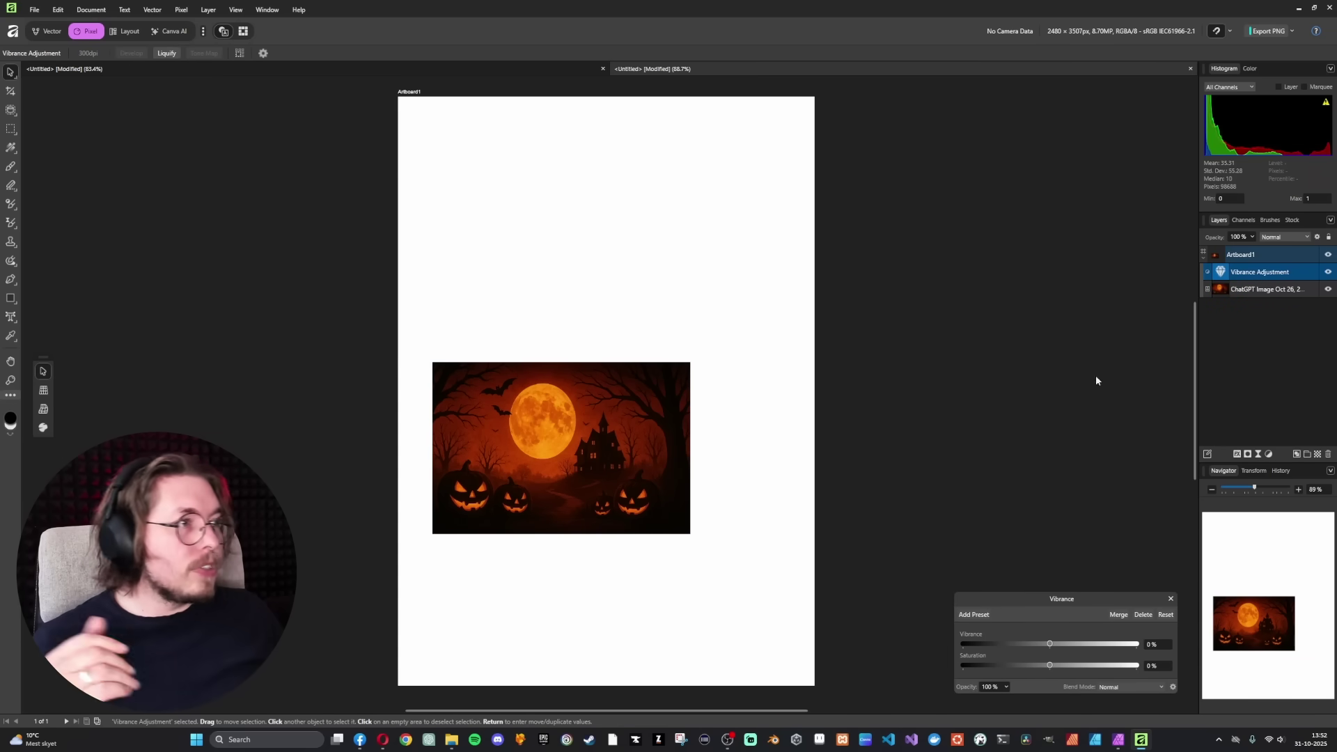
drag(1064, 647, 1096, 667)
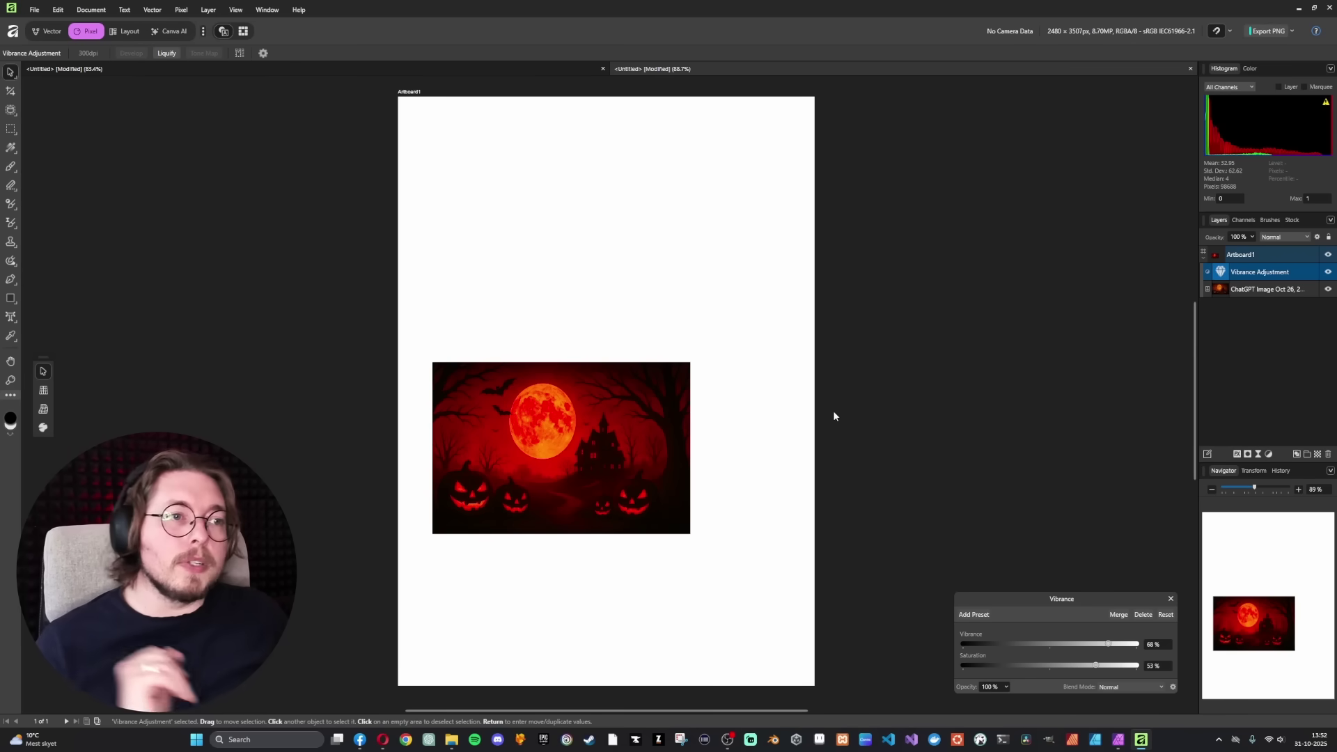
click(126, 32)
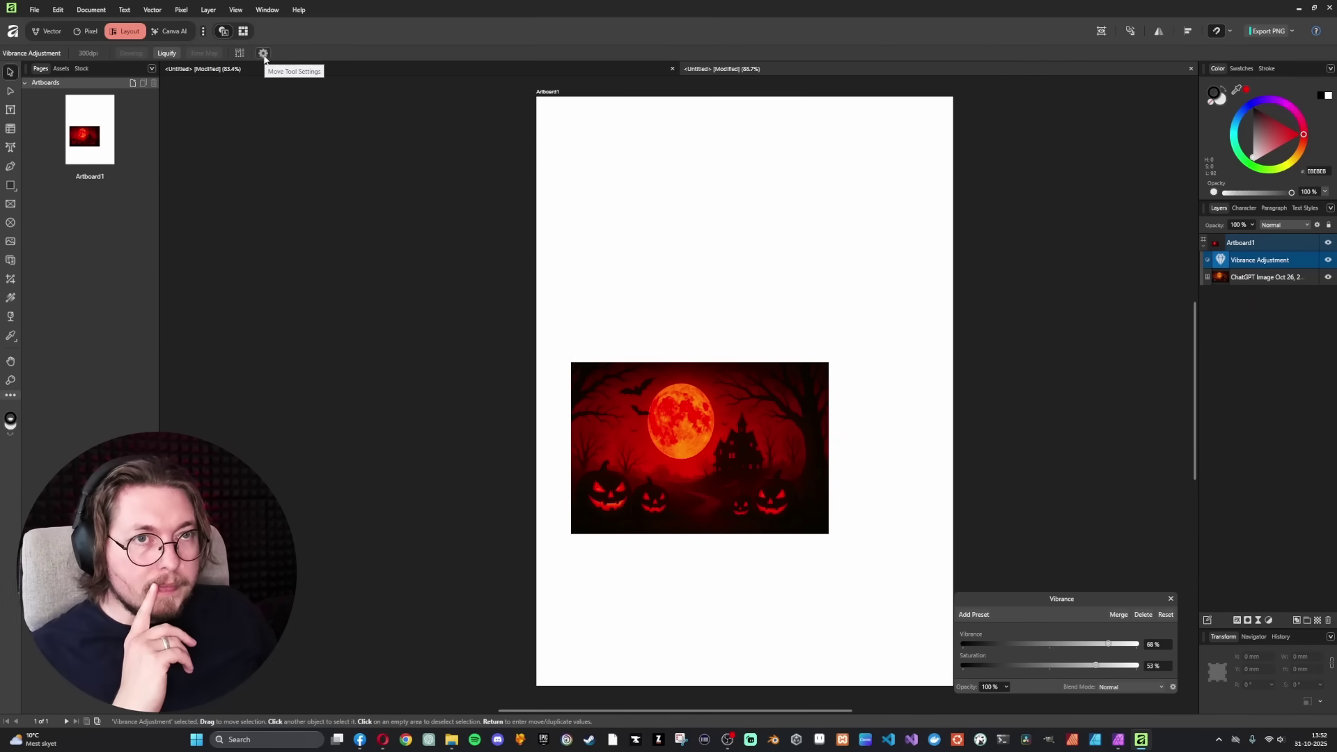
Step: Move from the Vector studio to the Pixel studio with Ctrl+2
click(49, 32)
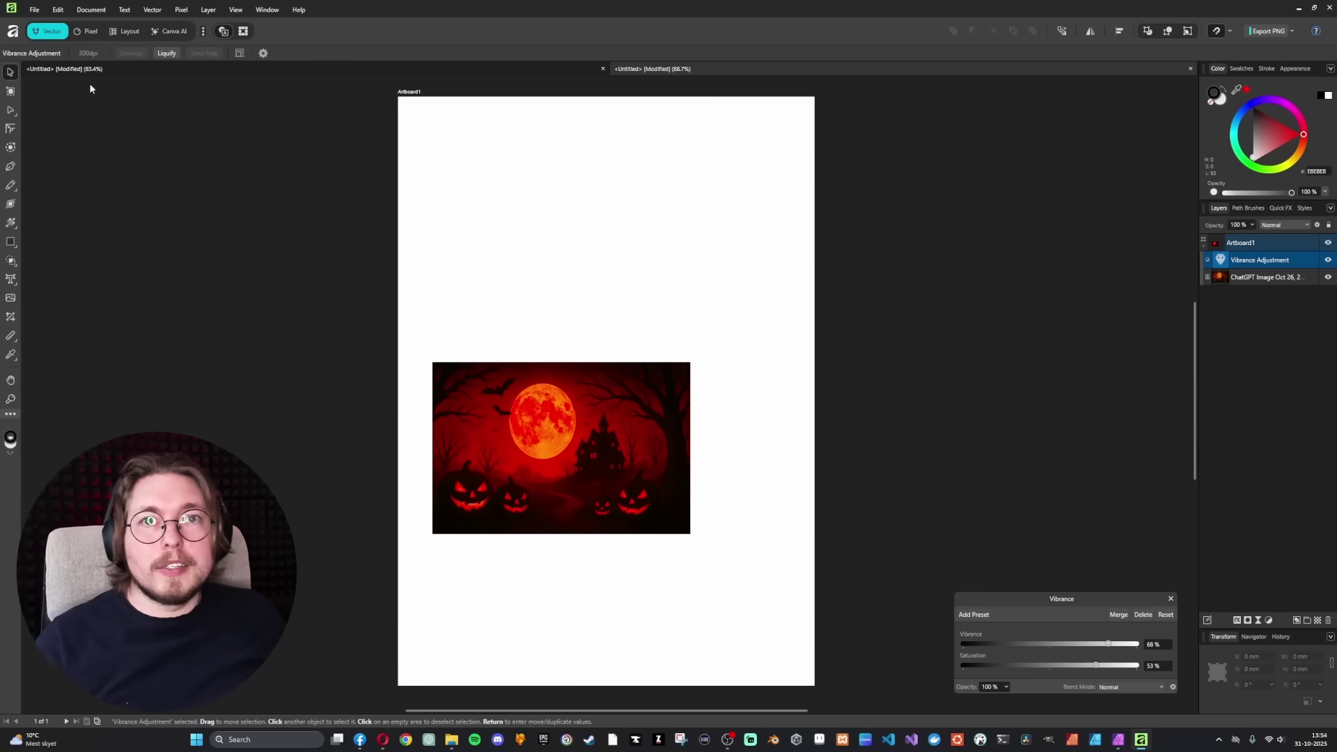
key(ctrl+2)
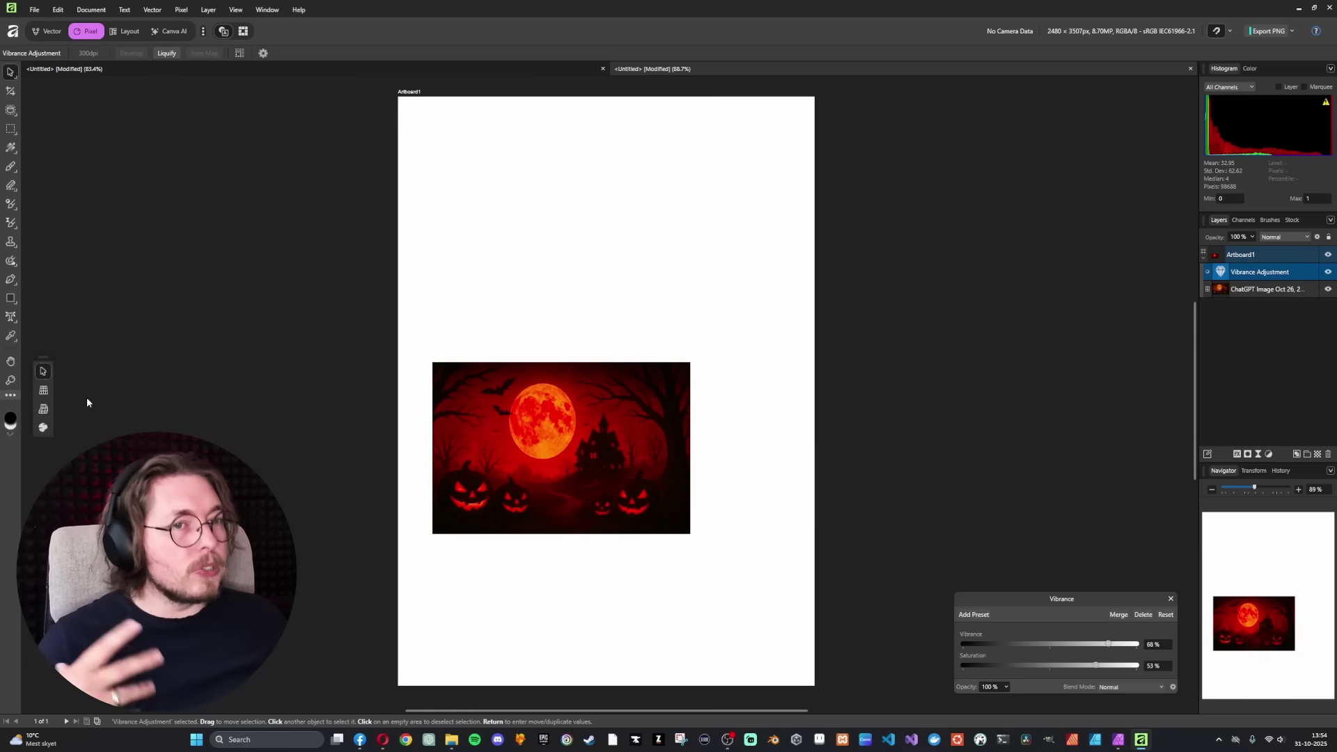
Step: Cancel the mesh warp, then paint a thick black looping scribble with the Paint Brush Tool
click(43, 409)
click(43, 371)
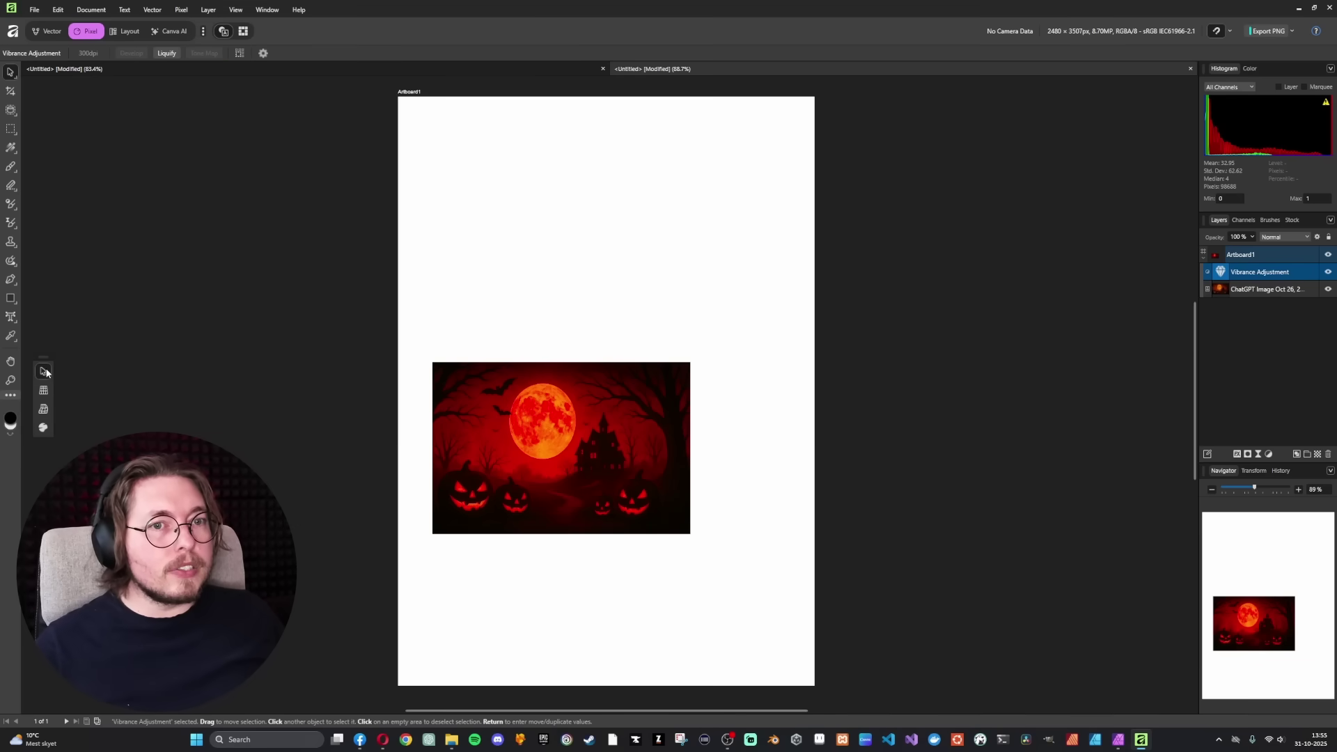
right_click(11, 166)
click(62, 165)
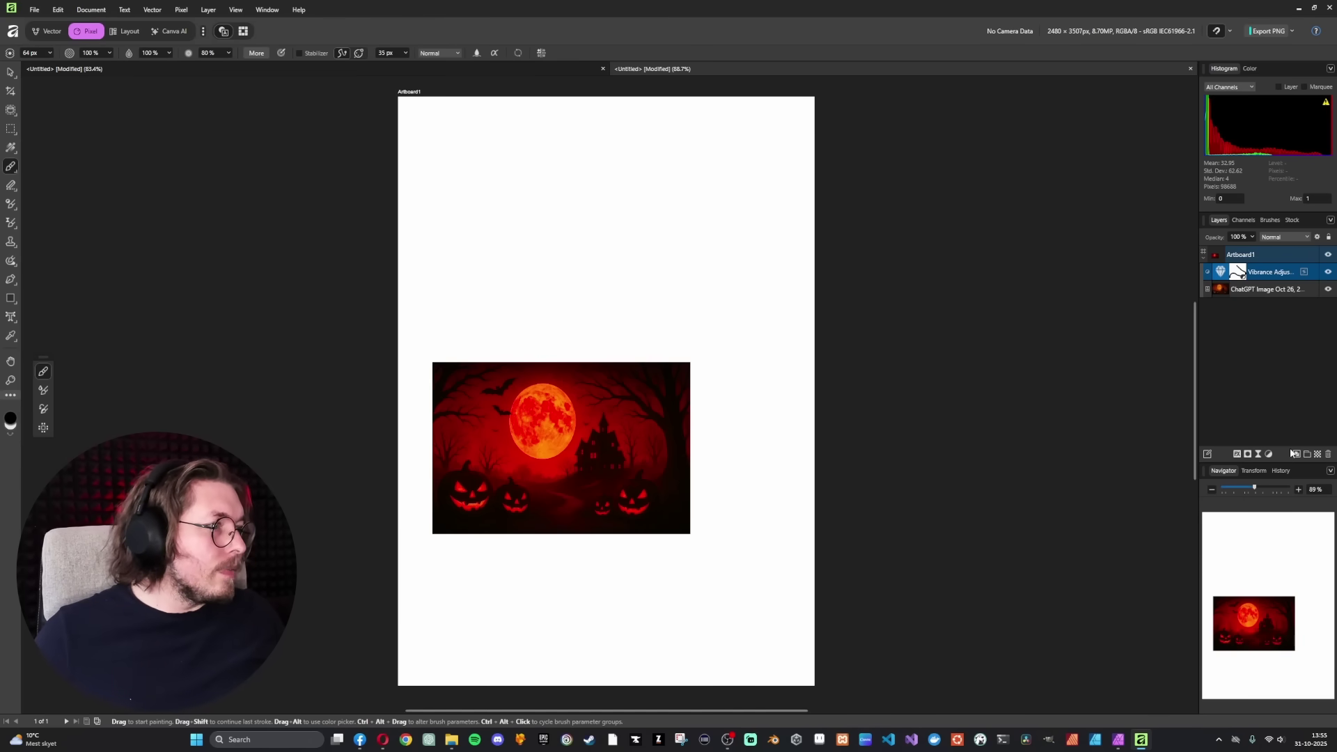
click(1318, 455)
mouse_move(561, 156)
mouse_down()
mouse_move(686, 236)
mouse_move(566, 296)
mouse_move(674, 194)
mouse_move(526, 168)
mouse_move(568, 277)
mouse_move(581, 432)
mouse_move(530, 386)
mouse_move(729, 200)
mouse_up()
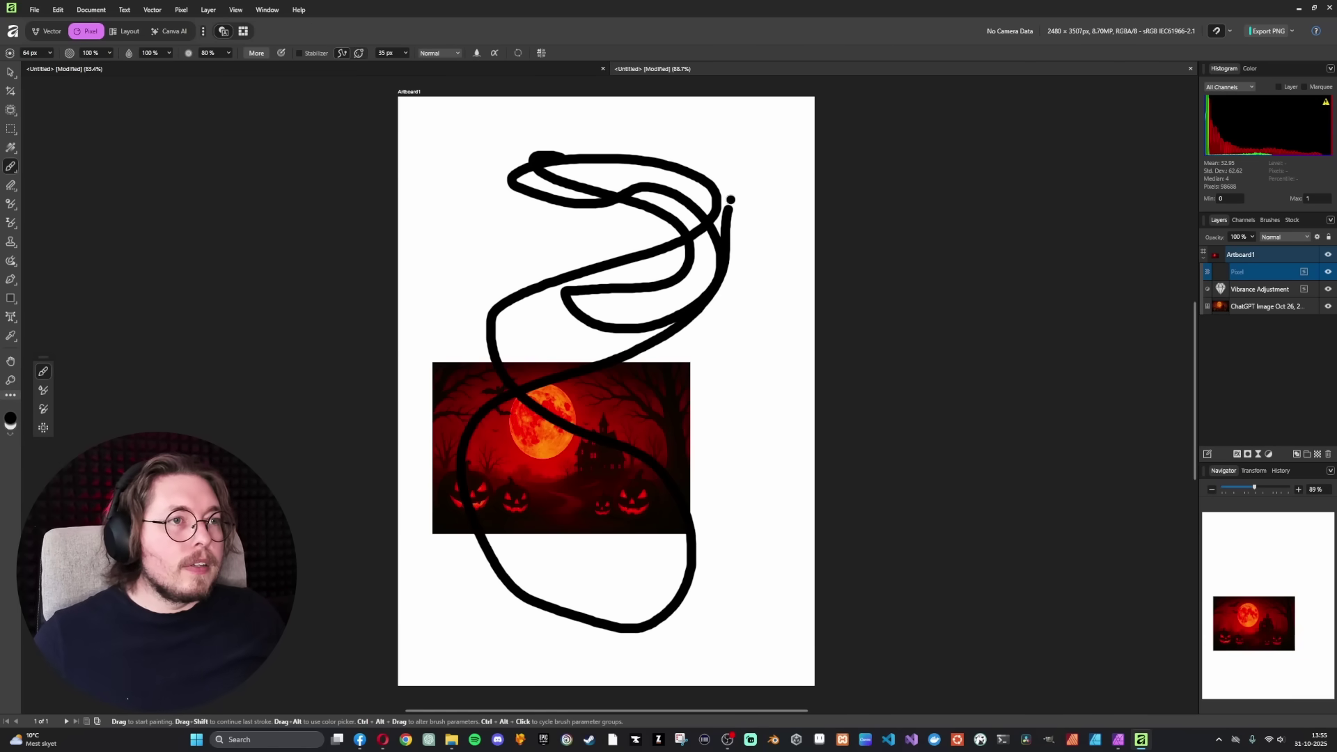
Step: In Layout, nudge the black scribble right and add an upper-left text frame of filler text
click(124, 32)
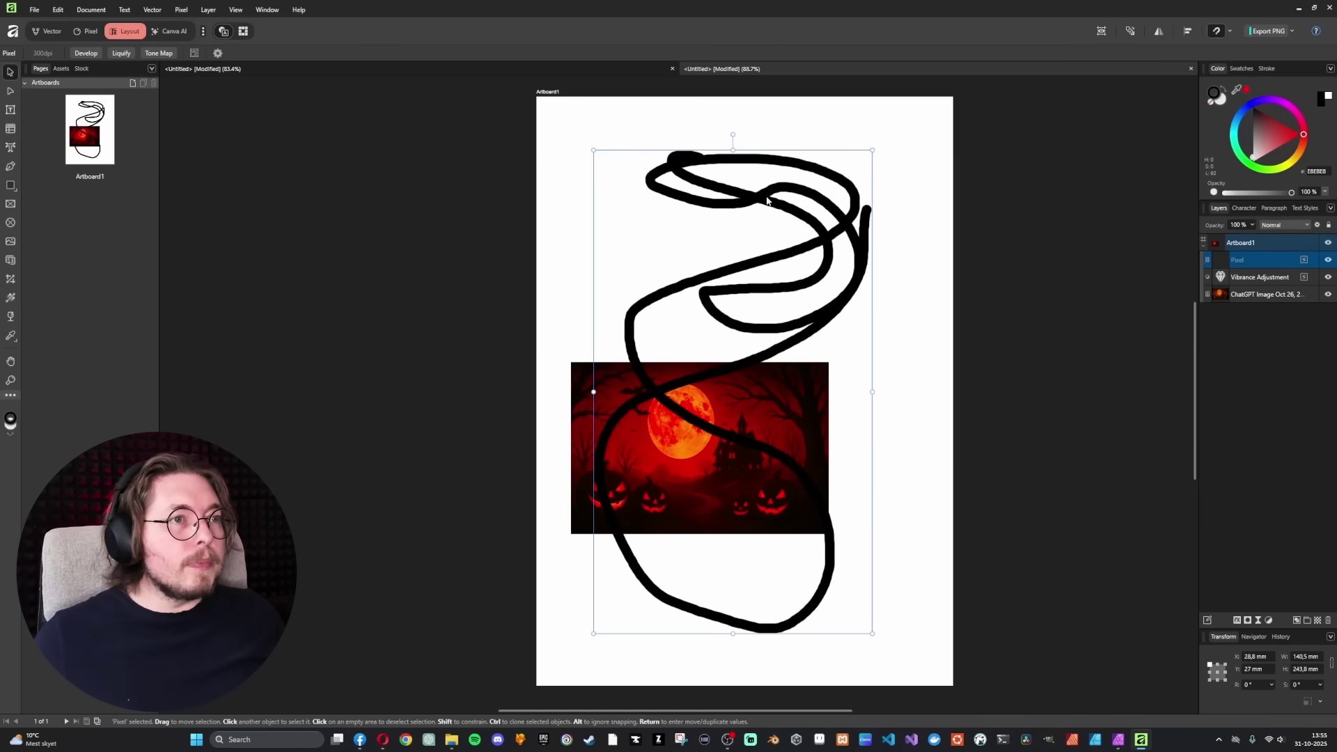
mouse_move(749, 179)
mouse_down()
mouse_move(815, 205)
mouse_move(811, 169)
mouse_up()
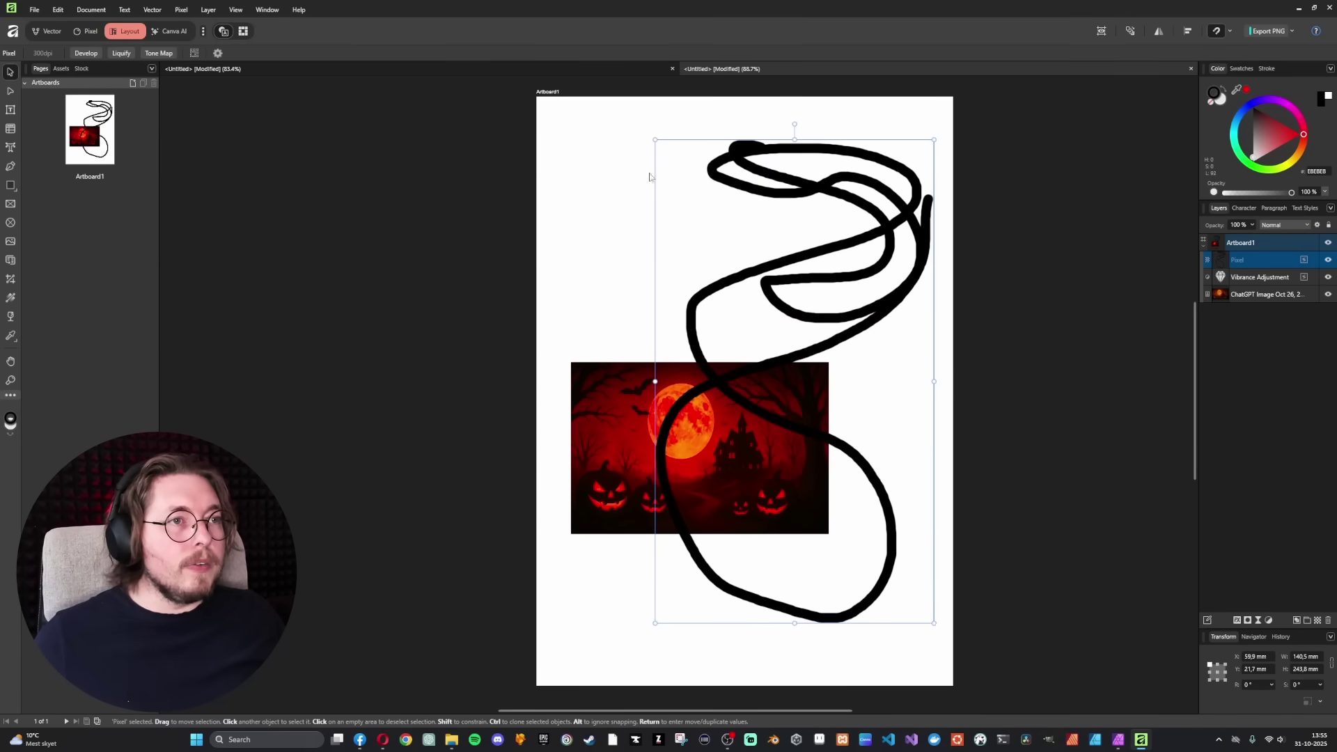
click(11, 149)
click(11, 110)
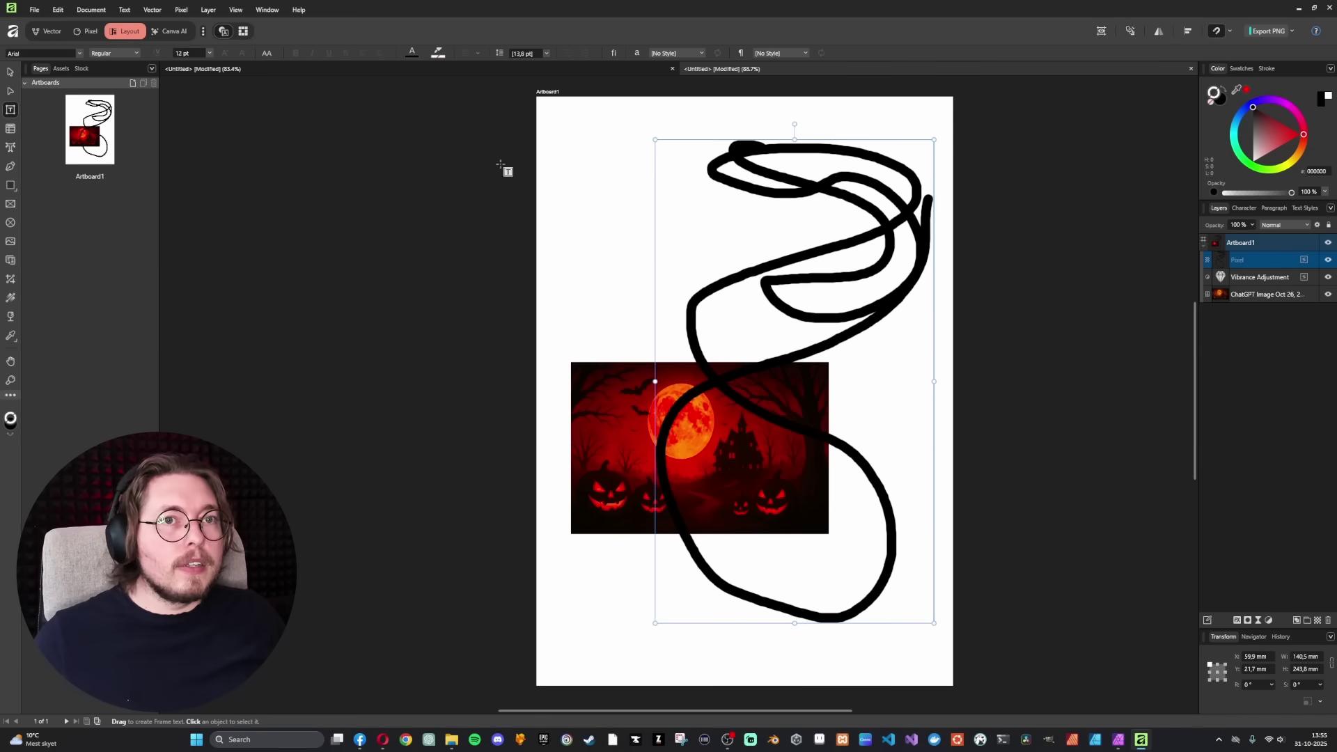
drag(554, 144, 806, 343)
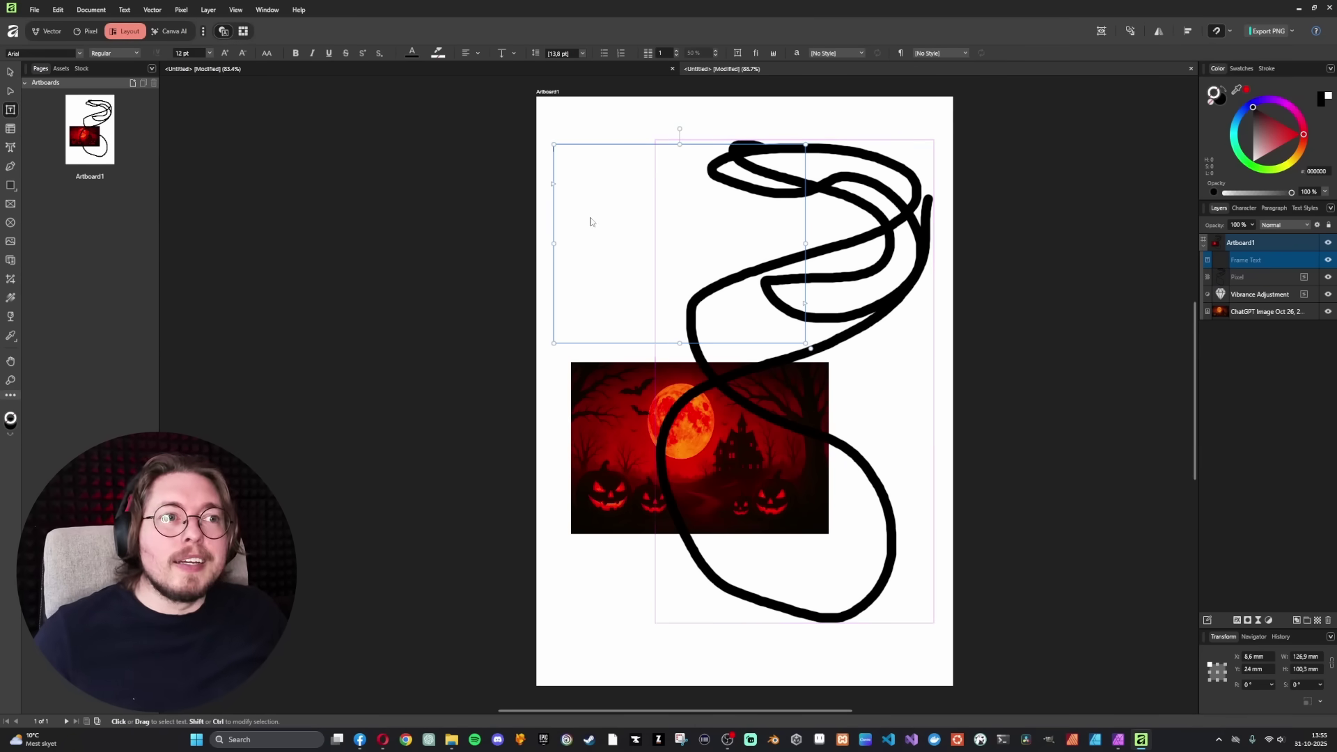
right_click(591, 219)
click(644, 298)
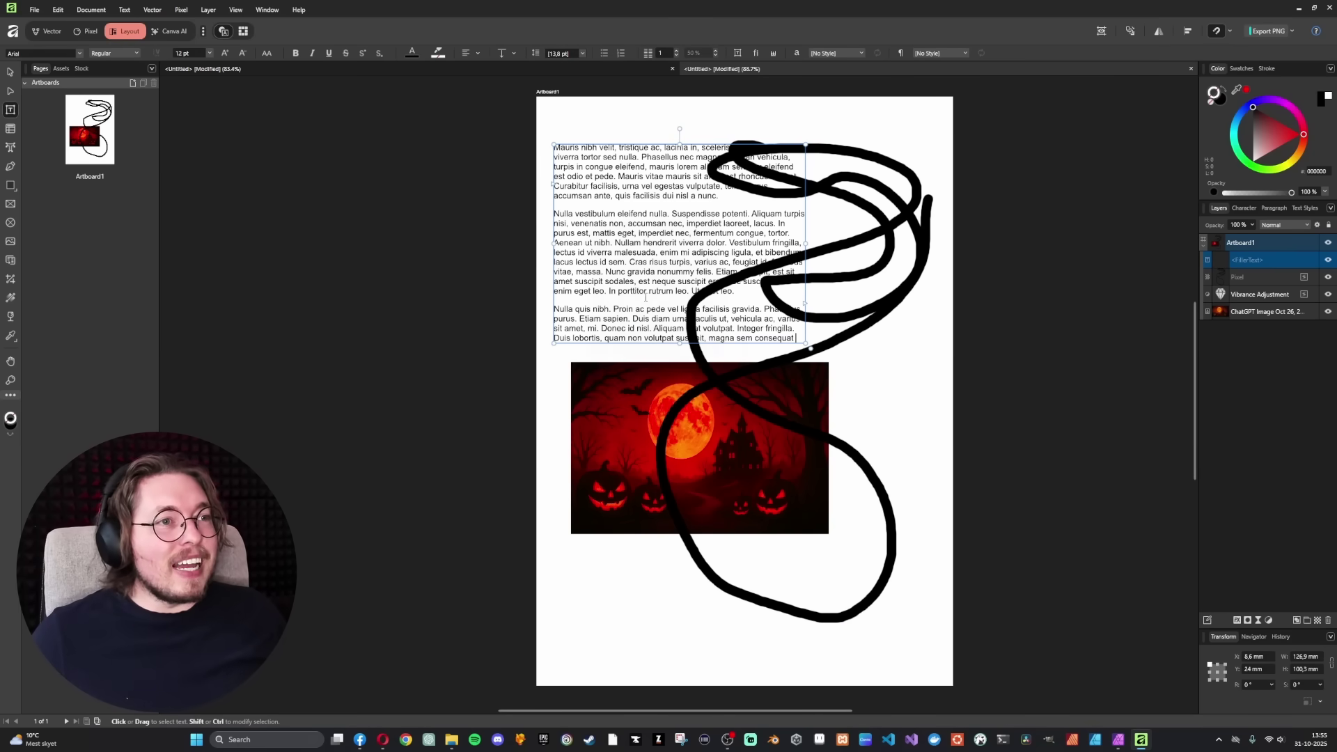